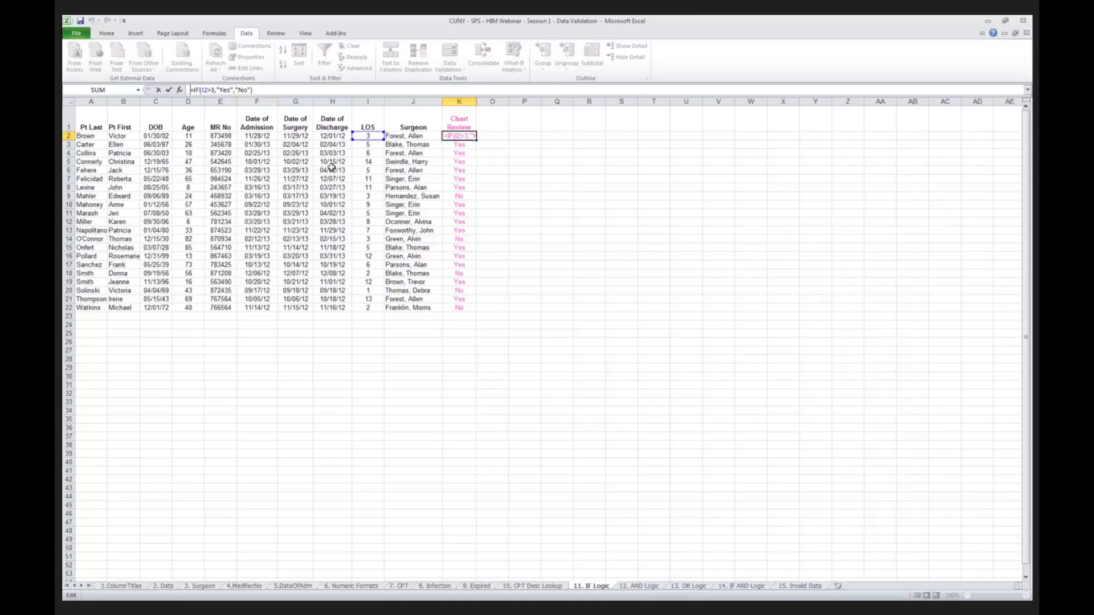
- Copy the K2 formula =IF(I2>3,"Yes","No") down Chart Review through K22
key(Escape)
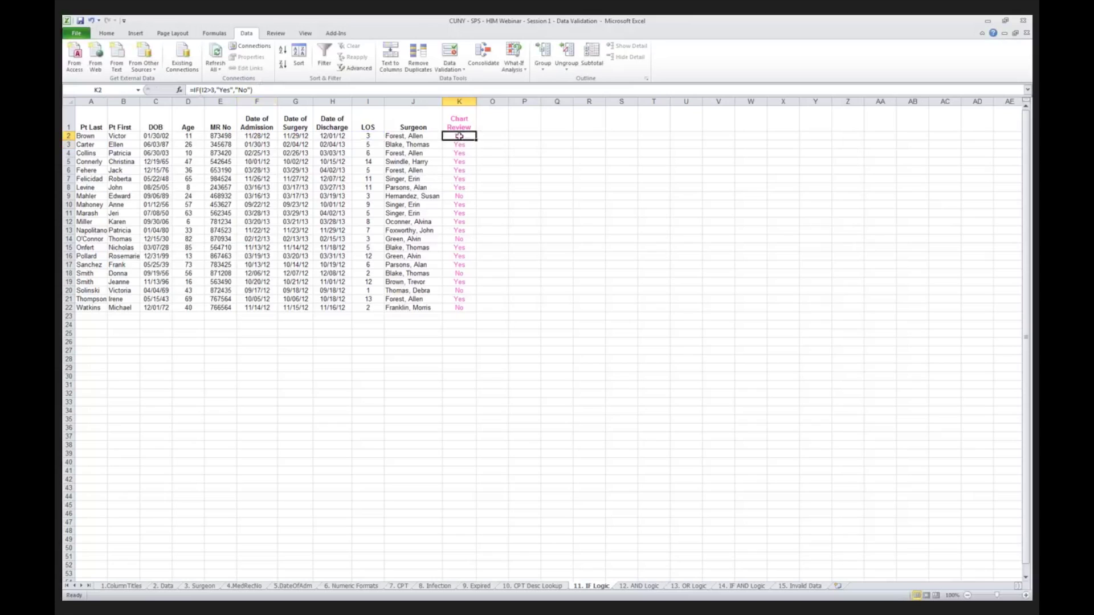
key(ctrl+c)
drag(459, 144, 466, 306)
key(ctrl+v)
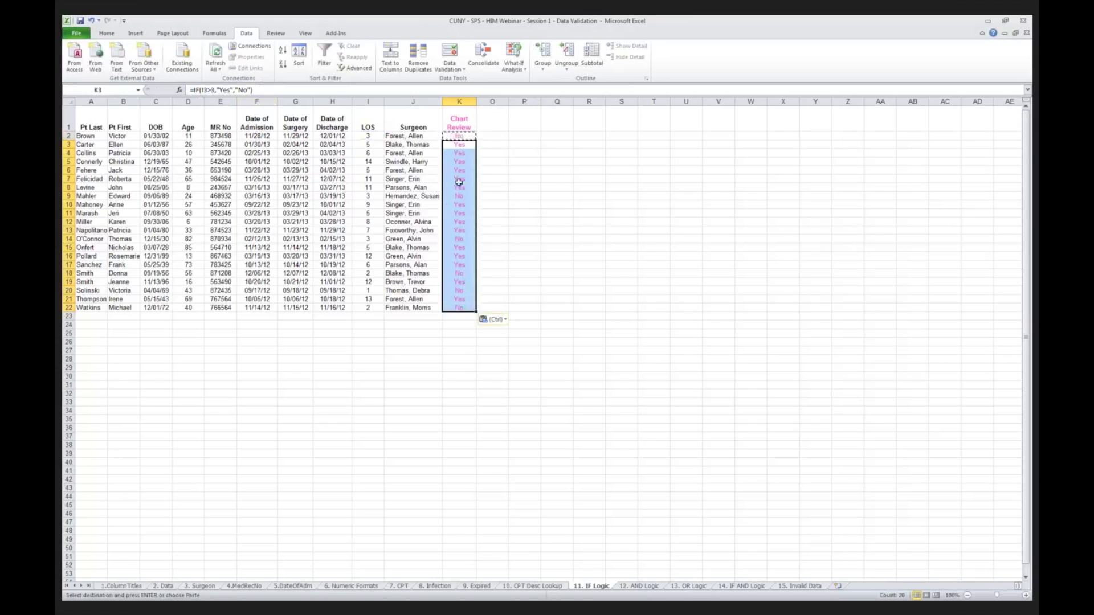
click(455, 151)
click(426, 137)
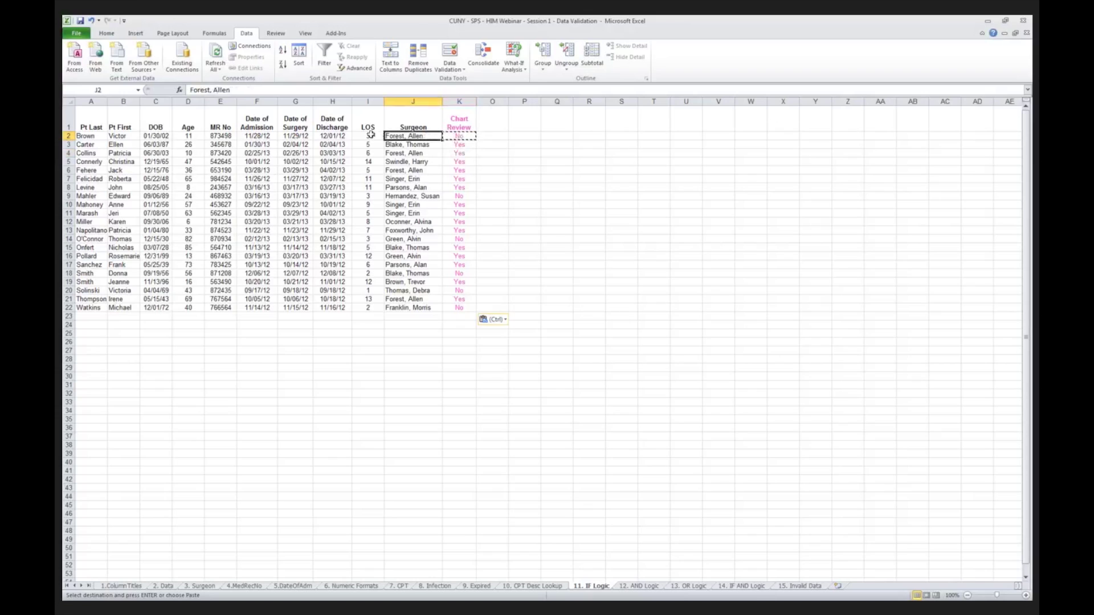
click(370, 136)
key(Escape)
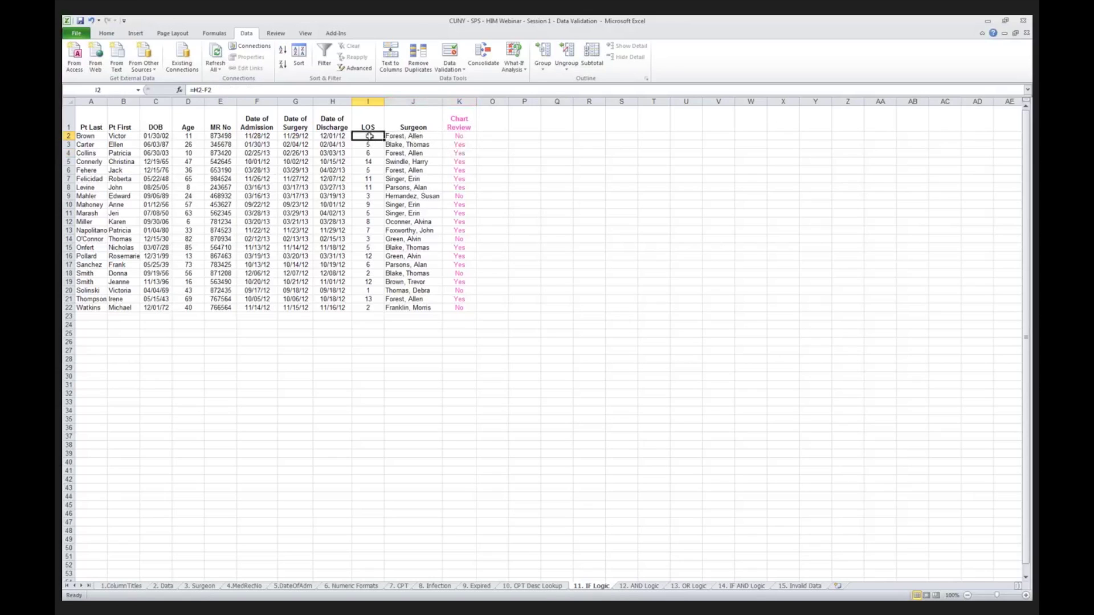
click(462, 135)
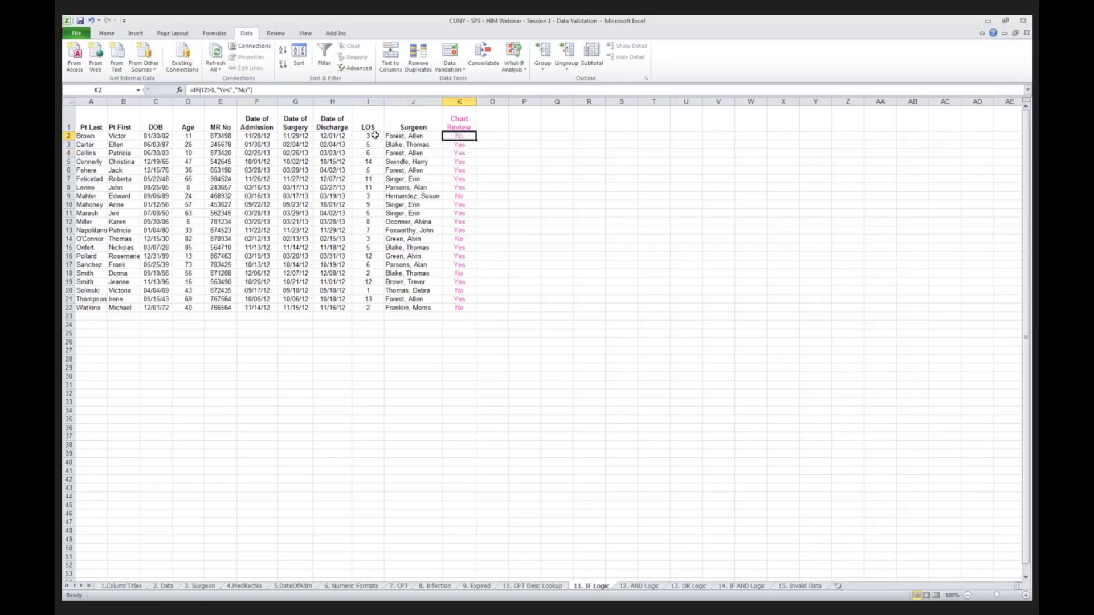
click(406, 136)
click(369, 137)
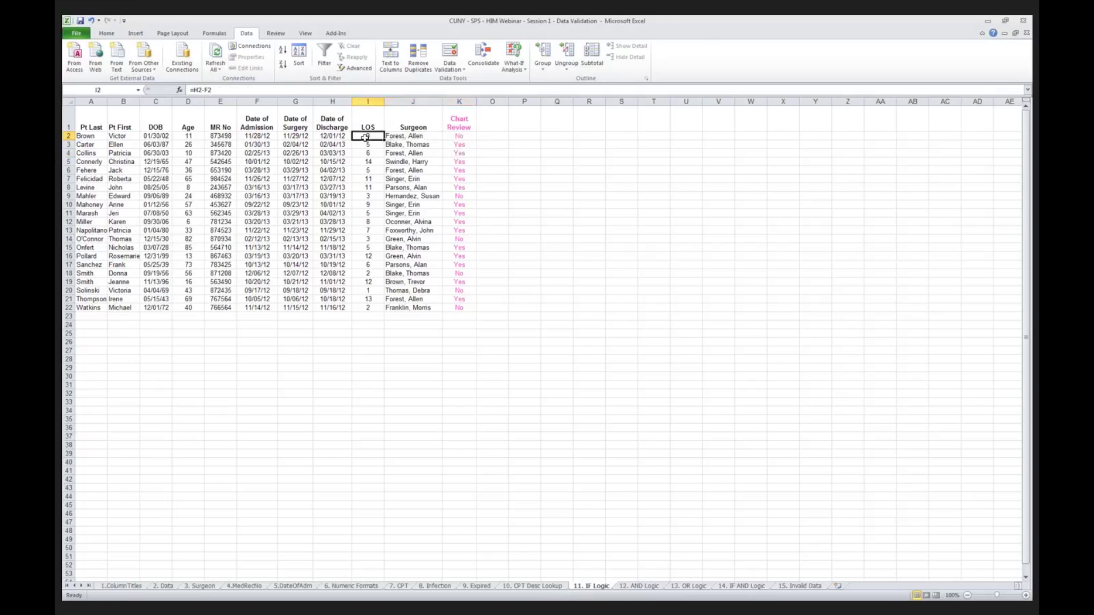
click(459, 146)
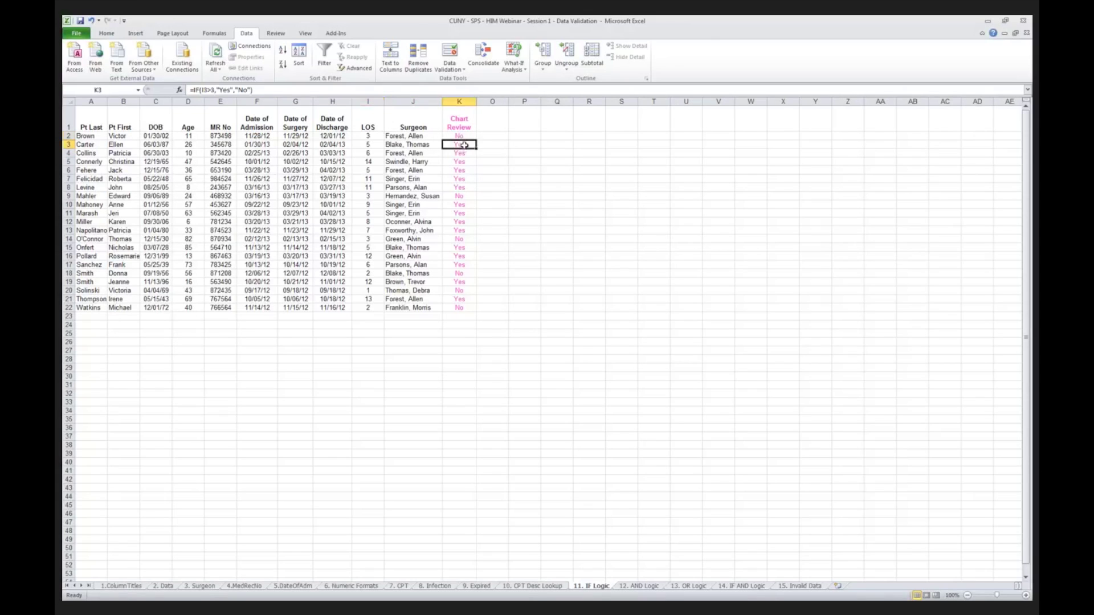
click(365, 144)
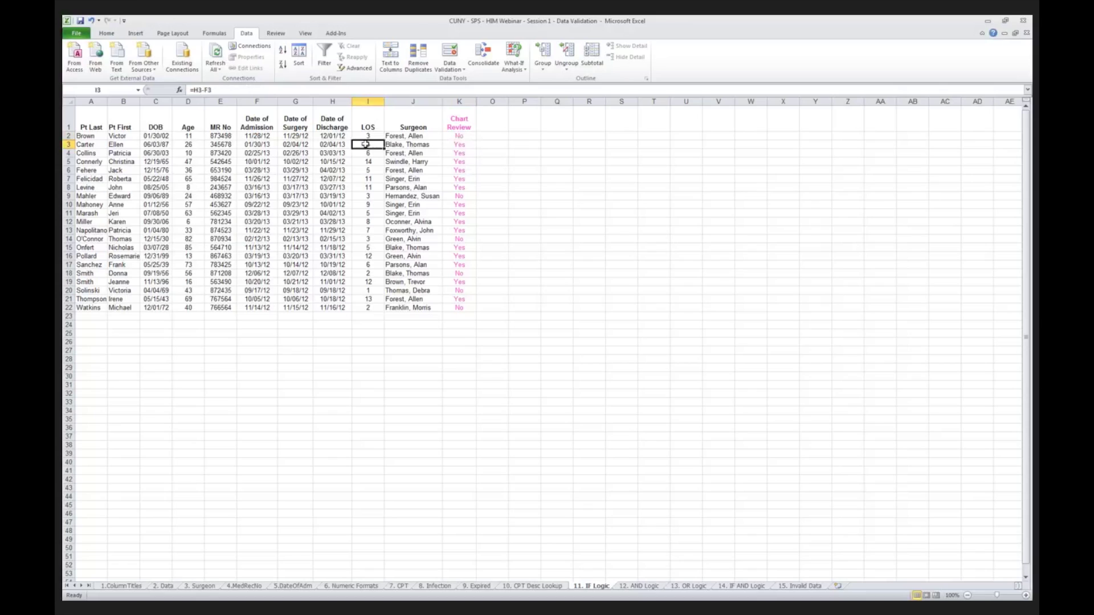
click(461, 145)
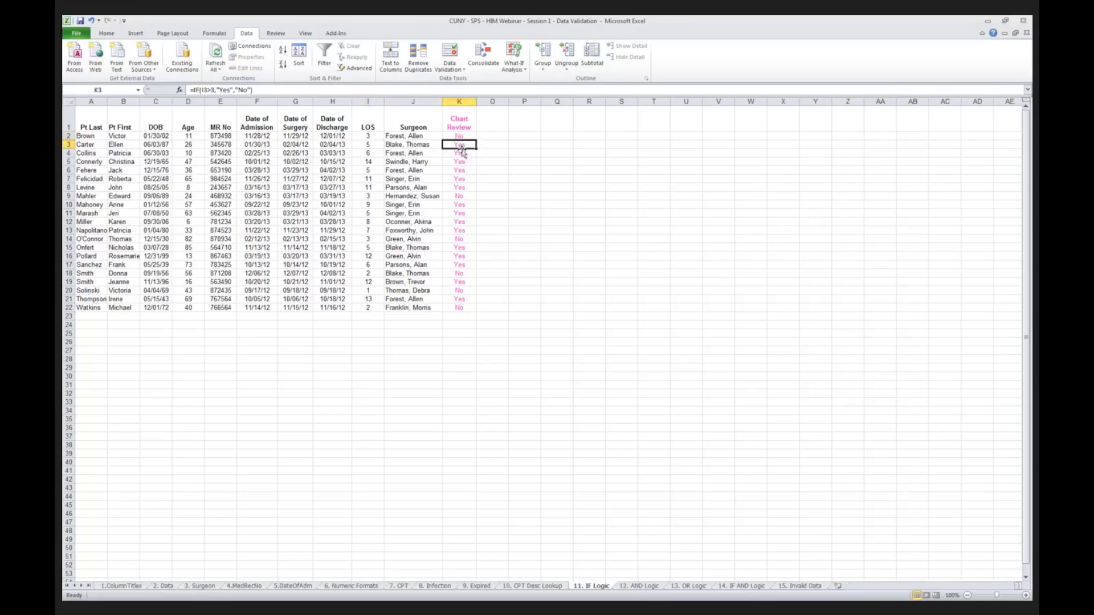
click(464, 154)
click(379, 154)
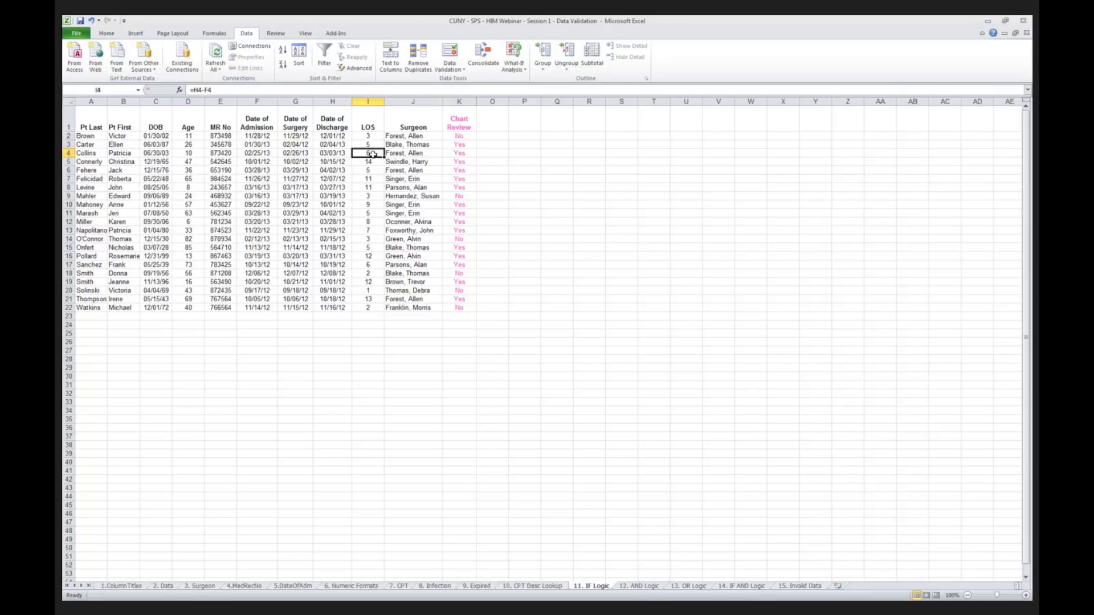
click(465, 154)
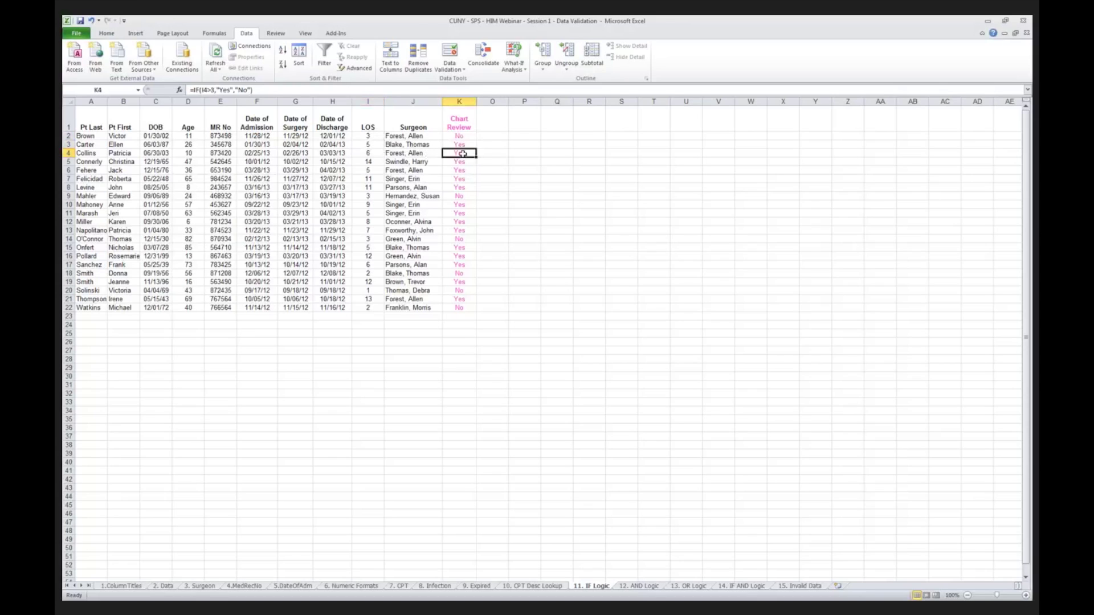
click(464, 198)
click(368, 199)
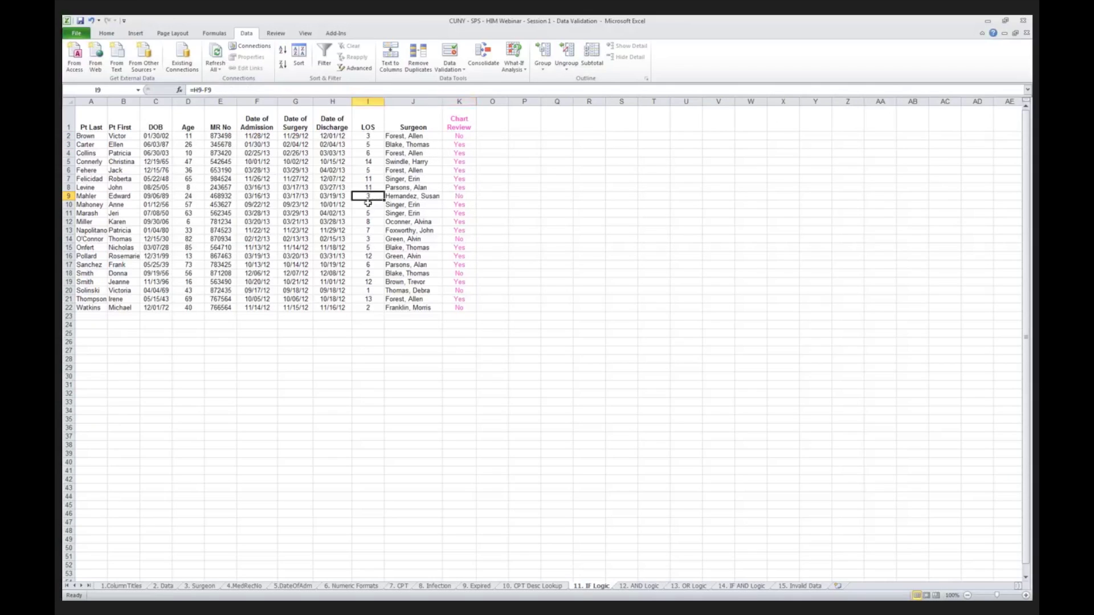
click(464, 198)
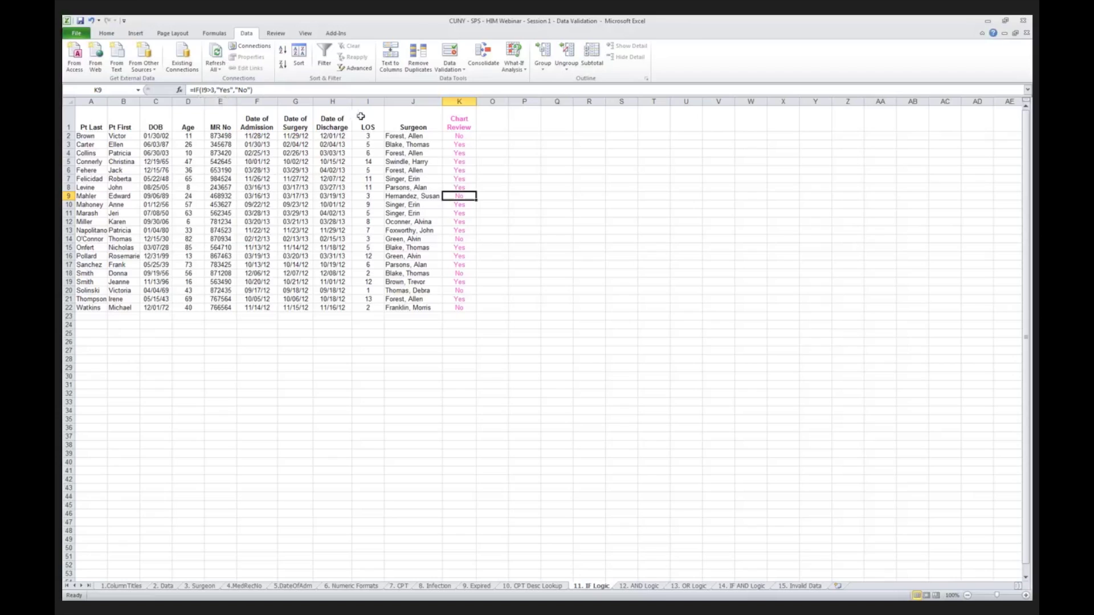
- Change the K2 formula's threshold from 3 to 10 days: =IF(I2>10,"Yes","No")
click(459, 137)
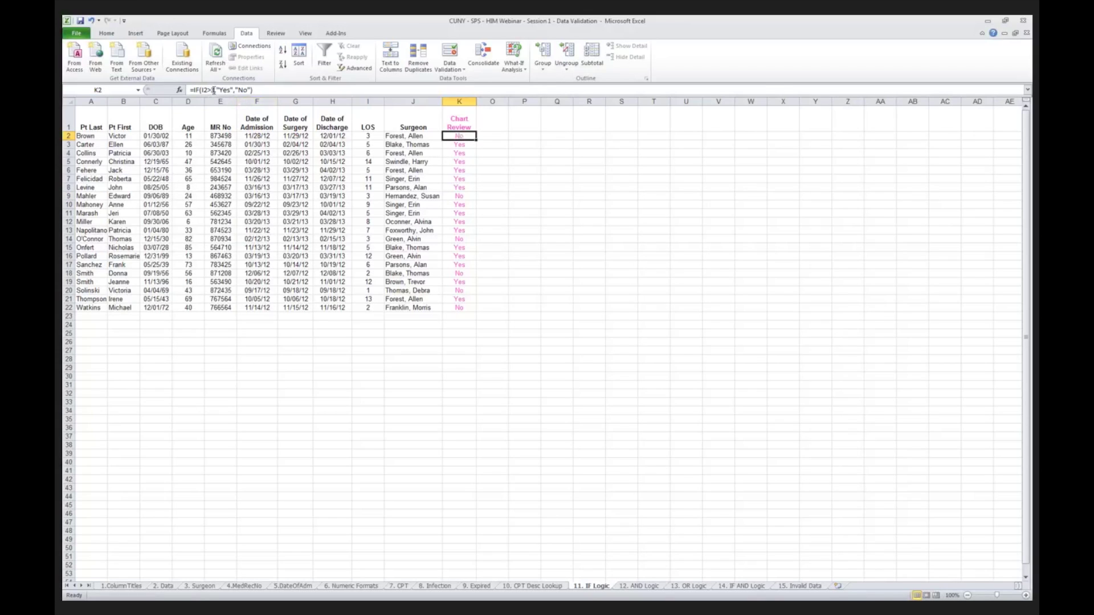
click(232, 90)
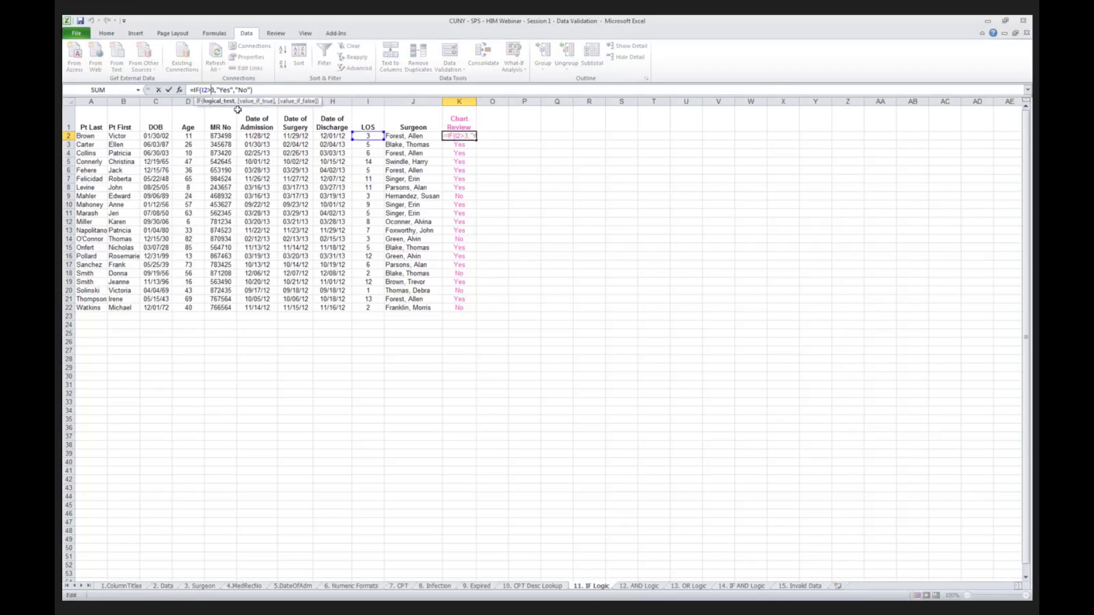
text(10)
key(Delete)
key(Return)
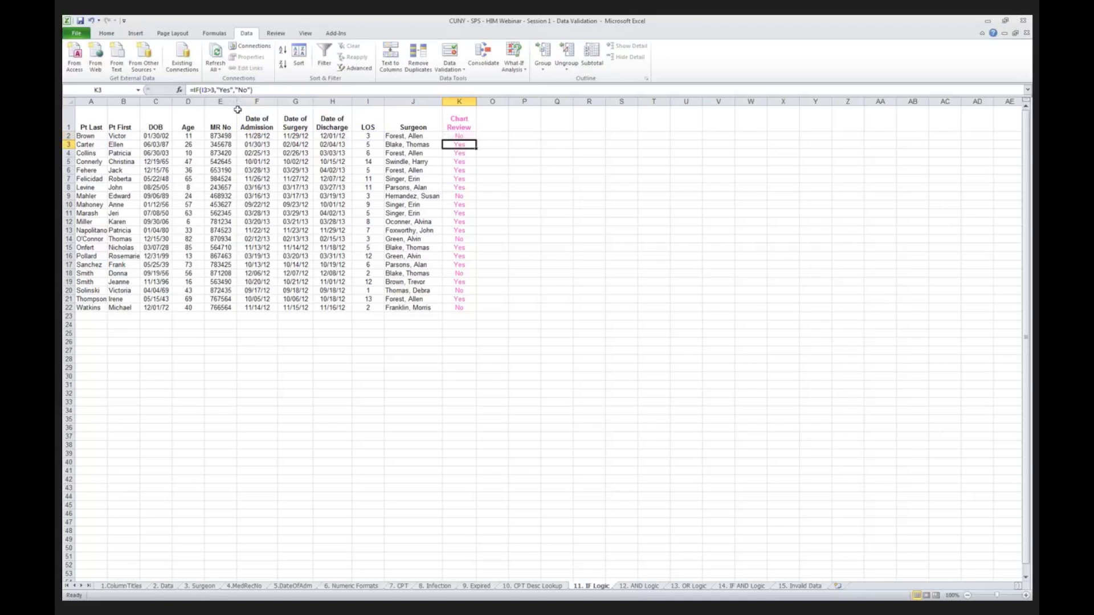
key(Up)
- Paste the updated K2 formula into K3:K22 and verify it in K3
key(ctrl+c)
key(Down)
key(shift+Down)
key(shift+Down)
key(shift+Down)
key(shift+Down)
key(shift+Down)
key(shift+Down)
key(shift+Down)
key(shift+Down)
key(shift+Down)
key(shift+Down)
key(shift+Down)
key(shift+Down)
key(shift+Down)
key(shift+Down)
key(shift+Down)
key(shift+Down)
key(shift+Down)
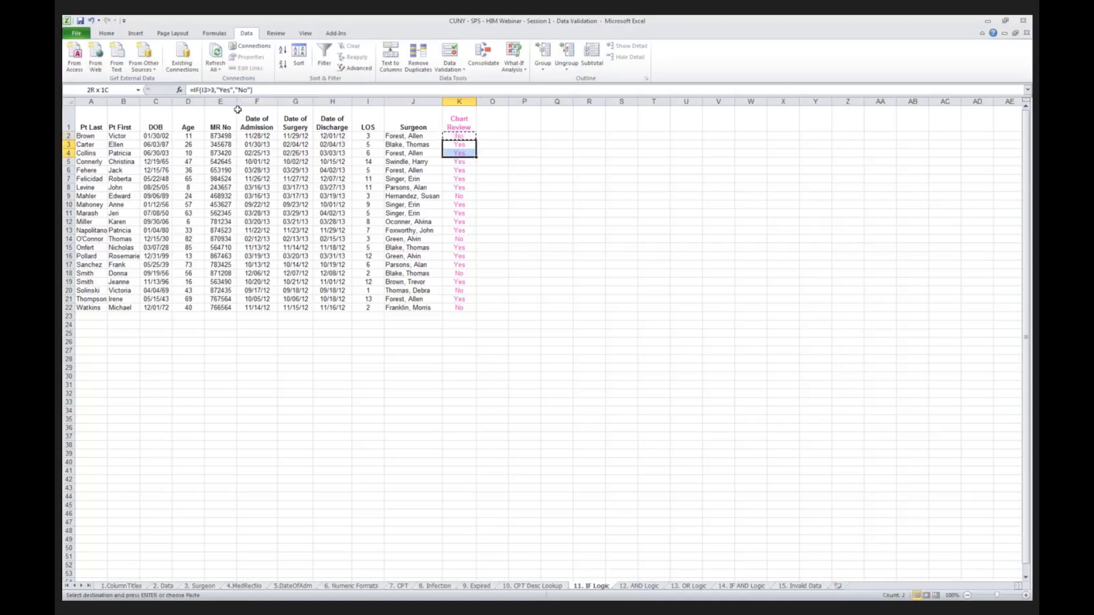
key(shift+Down)
key(shift+Down)
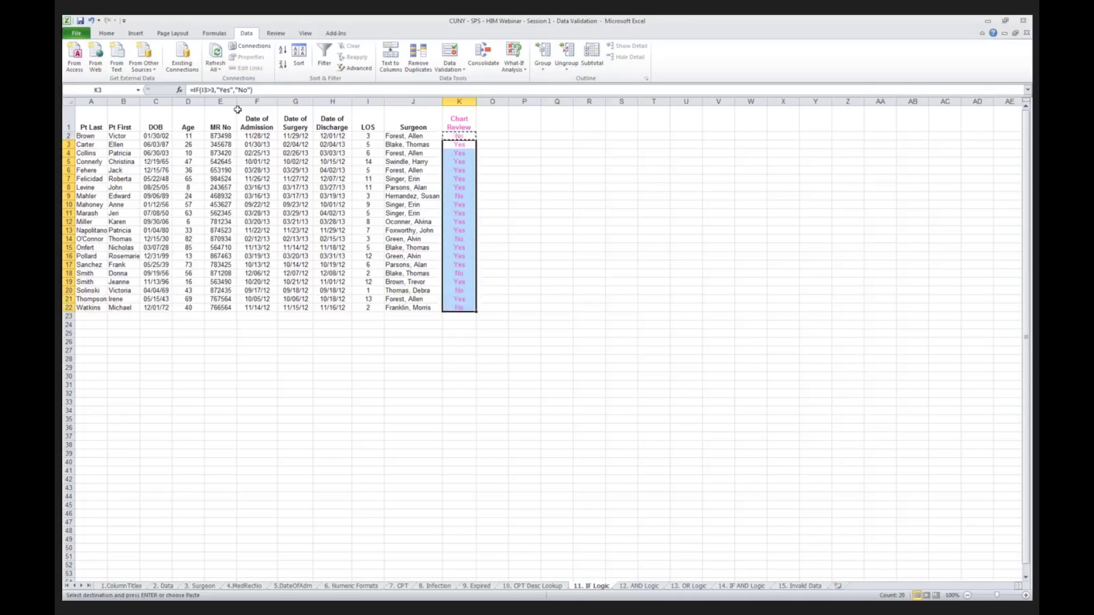
key(ctrl+v)
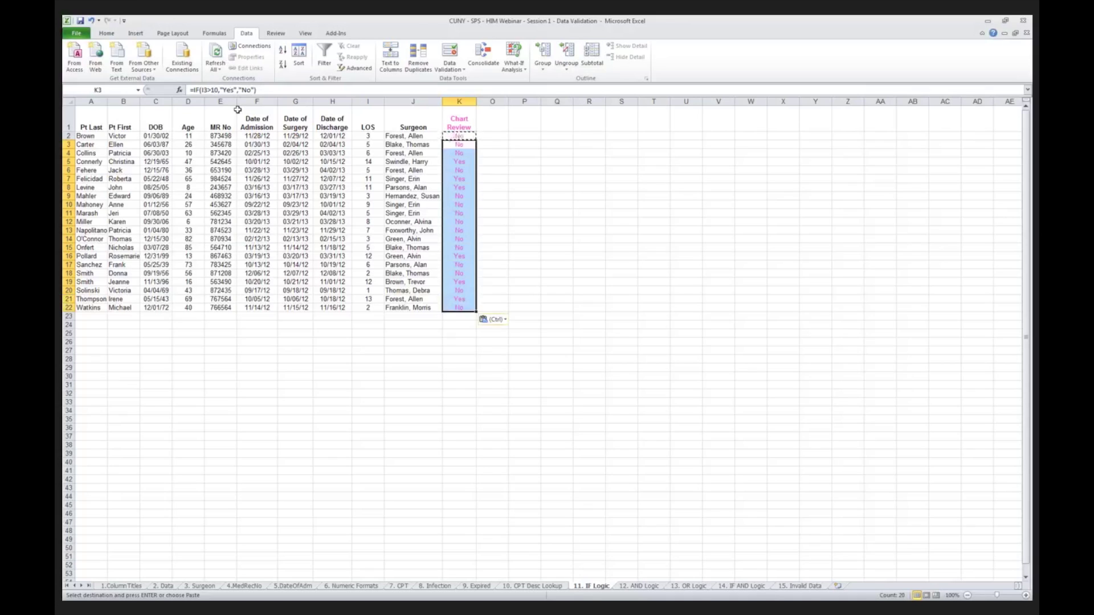
key(Escape)
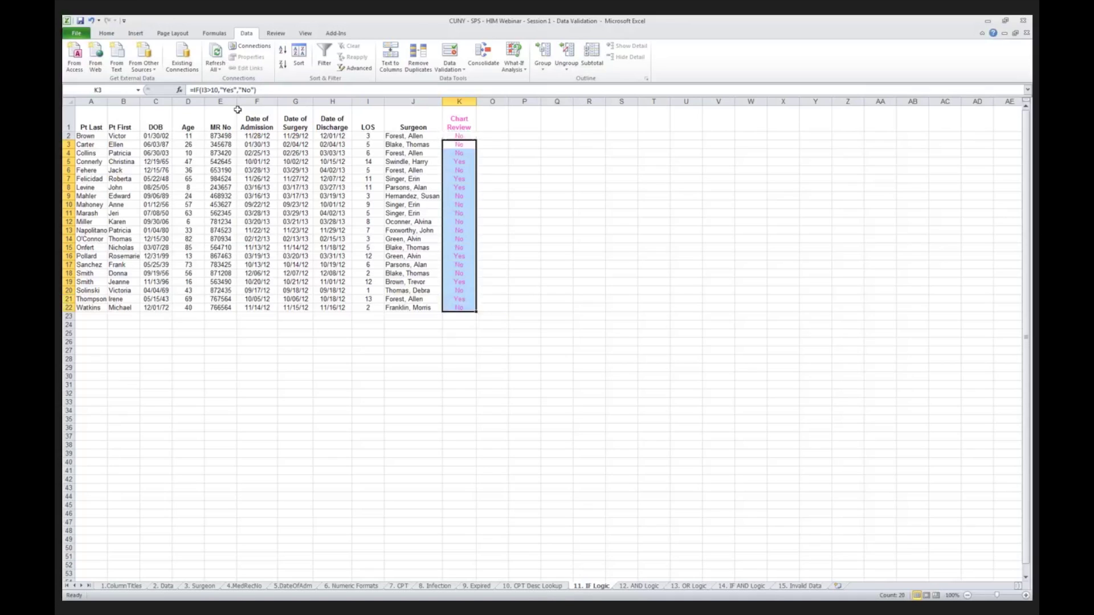
click(368, 145)
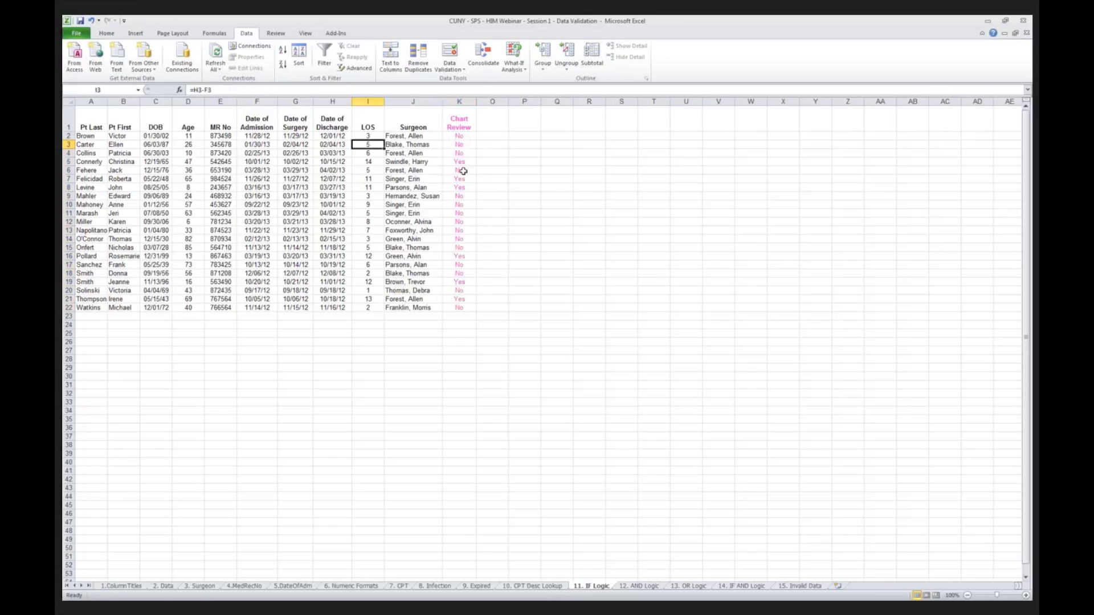
click(460, 145)
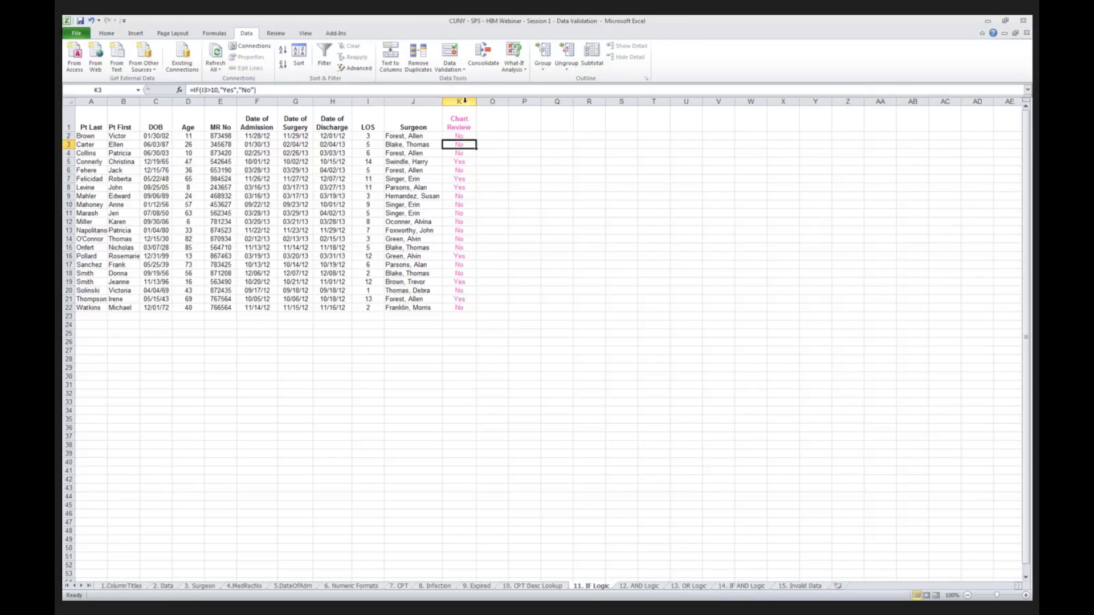
click(458, 135)
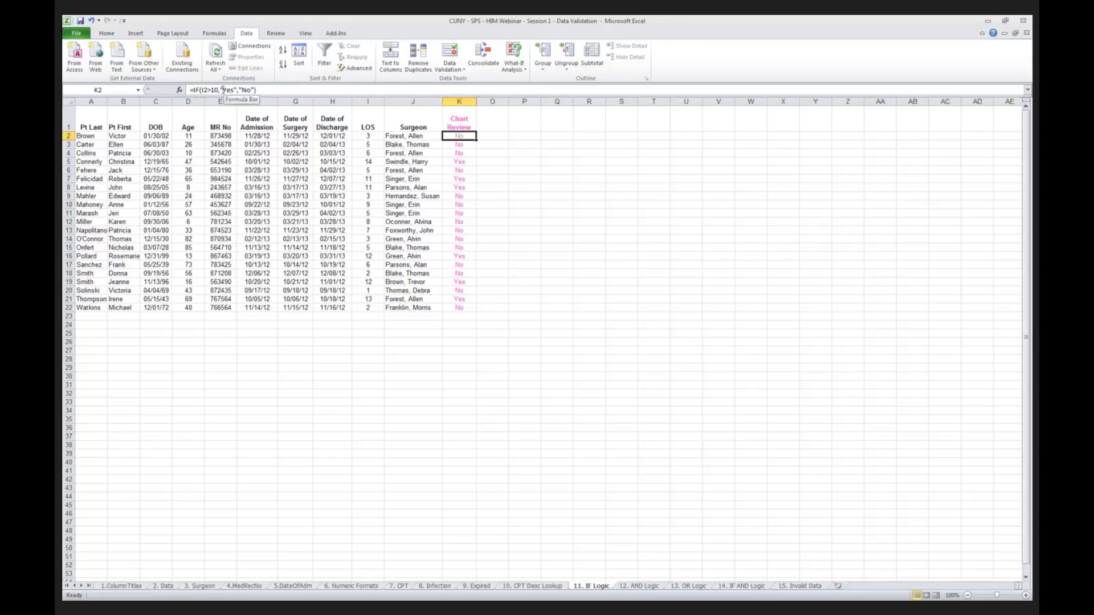
click(267, 93)
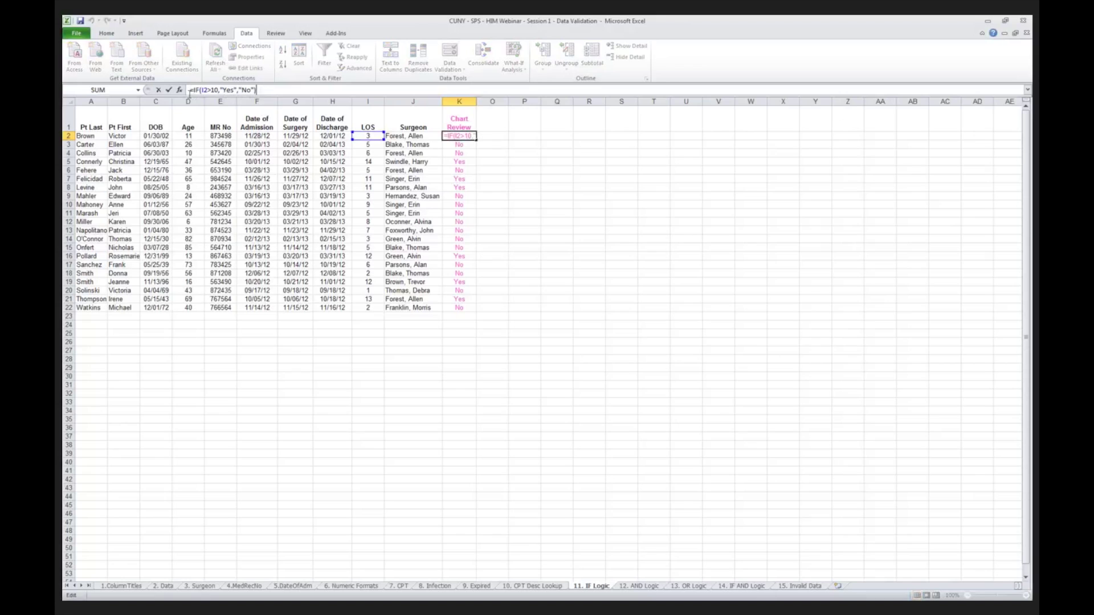
drag(192, 88, 267, 91)
click(267, 91)
key(ctrl+Return)
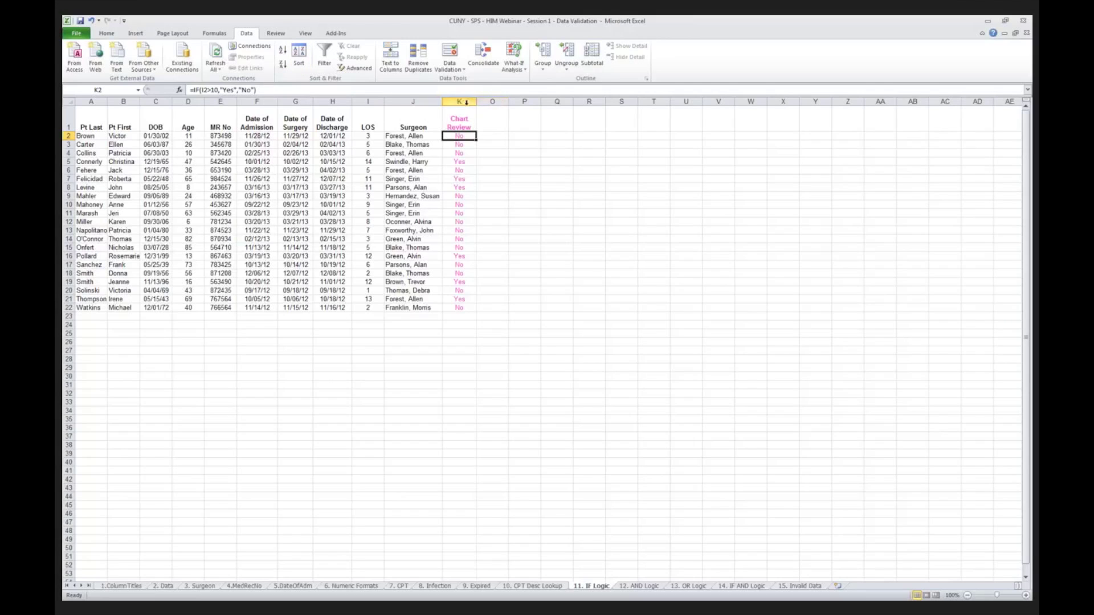
- Unhide the hidden columns L, M and N between K and O
drag(459, 101, 489, 101)
right_click(489, 101)
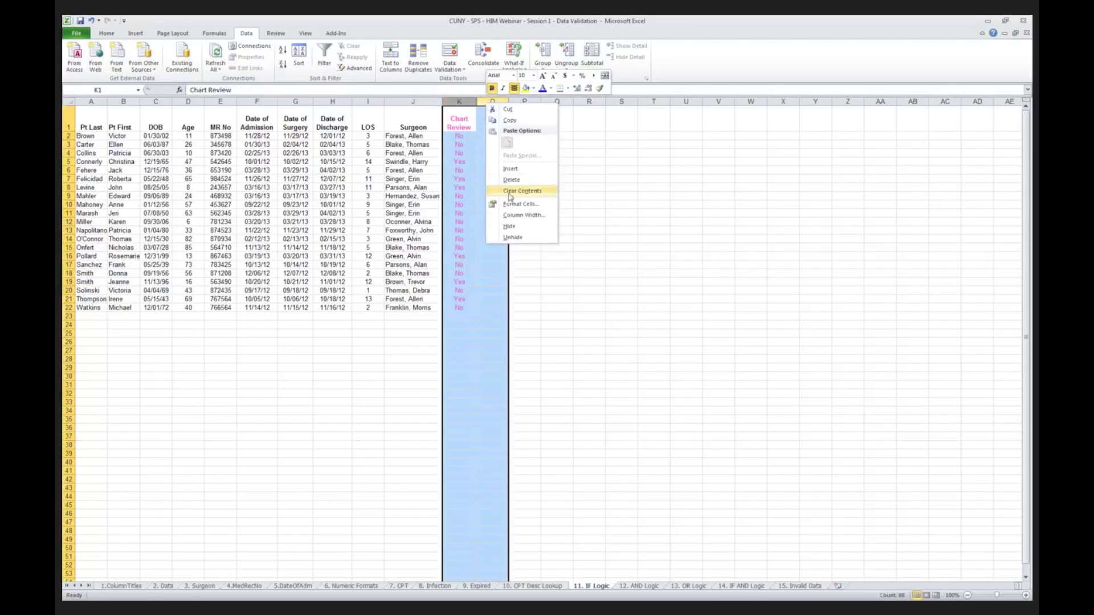
click(512, 237)
- Hide Chart Review (column K) and columns M and N, leaving Pt Age Category Example 1
click(504, 137)
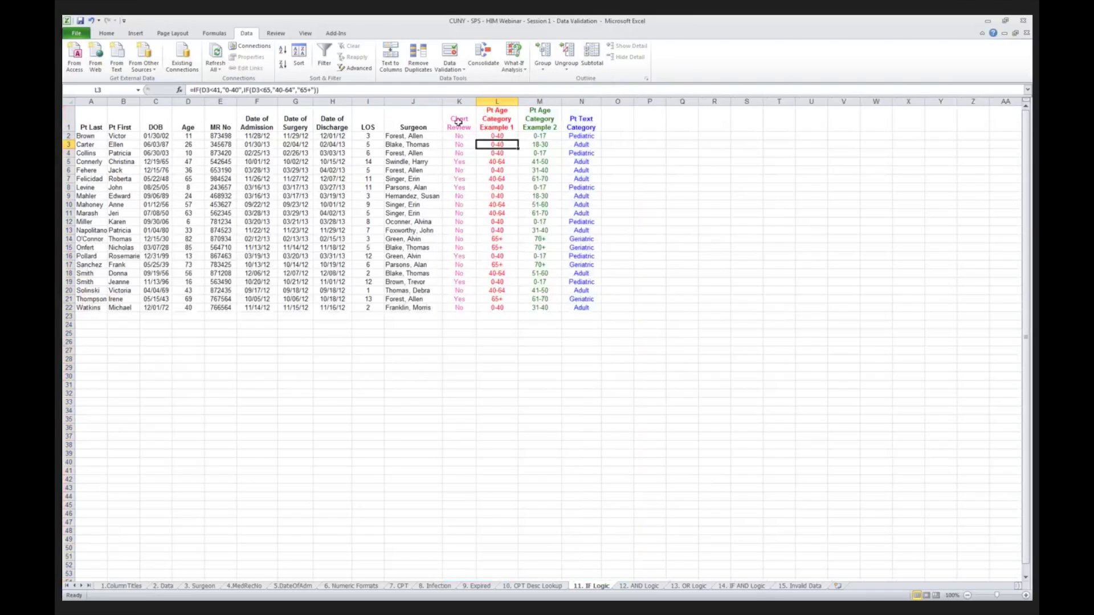
right_click(466, 103)
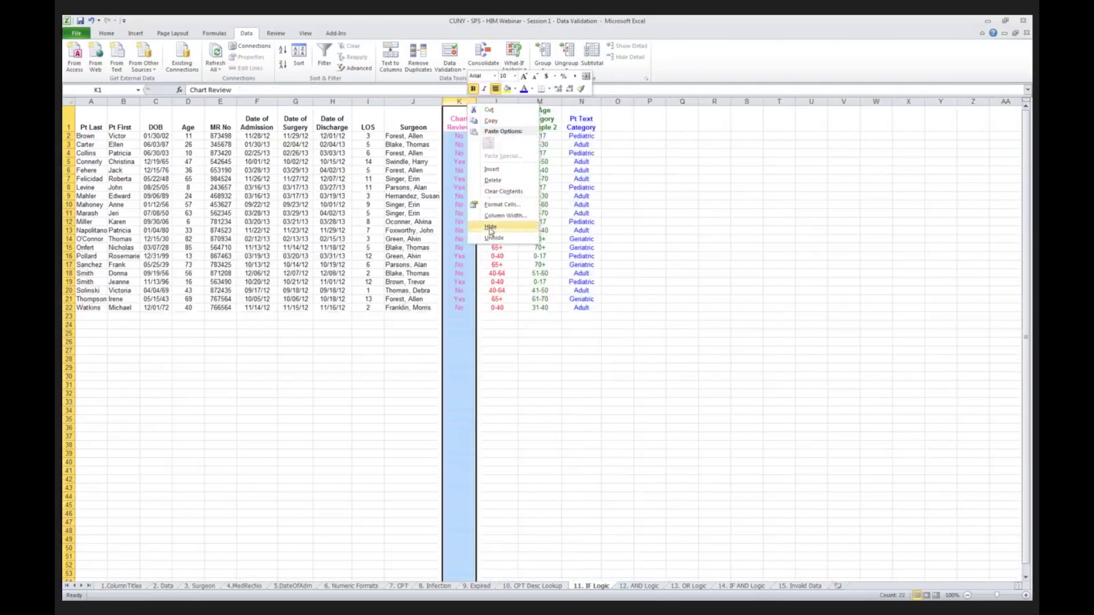
click(490, 227)
click(518, 102)
drag(534, 101, 544, 102)
right_click(544, 103)
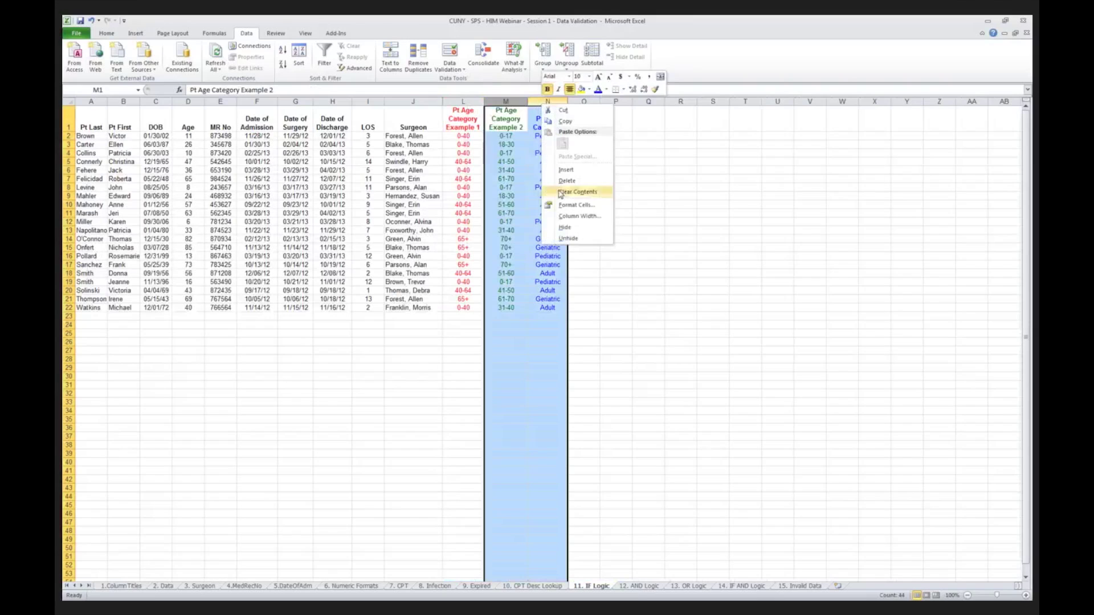
click(561, 228)
click(473, 122)
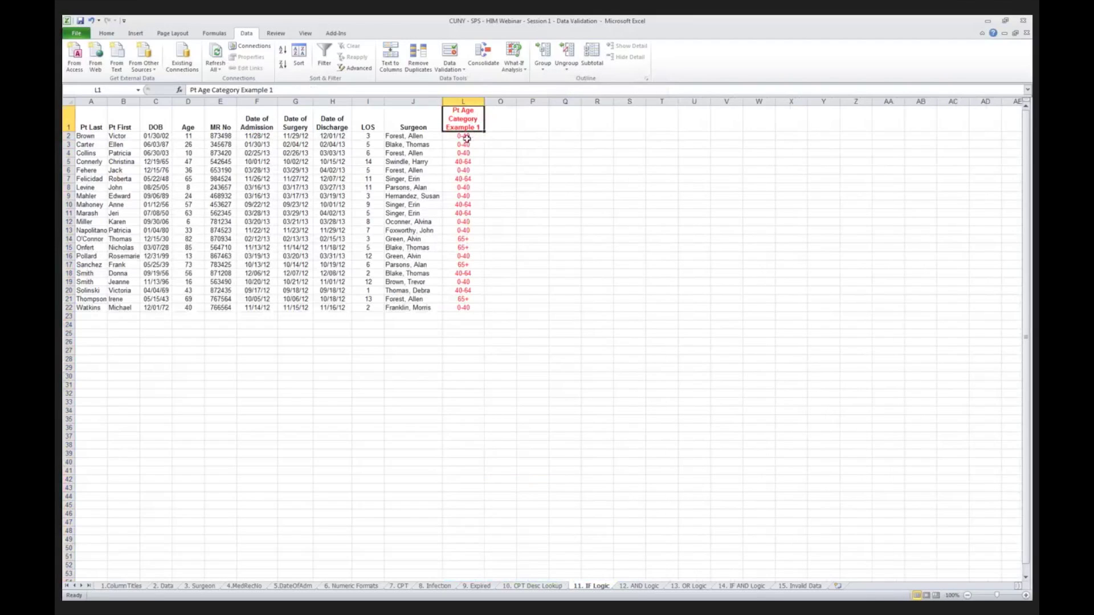
click(465, 137)
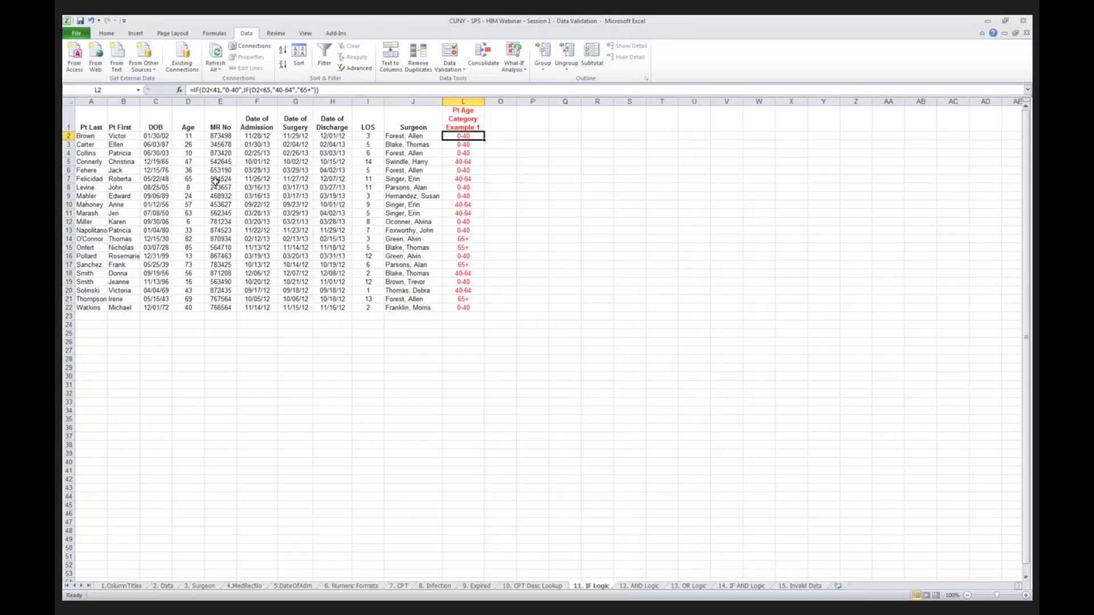
- Give the Age column D a blue font colour from the Home tab
click(194, 101)
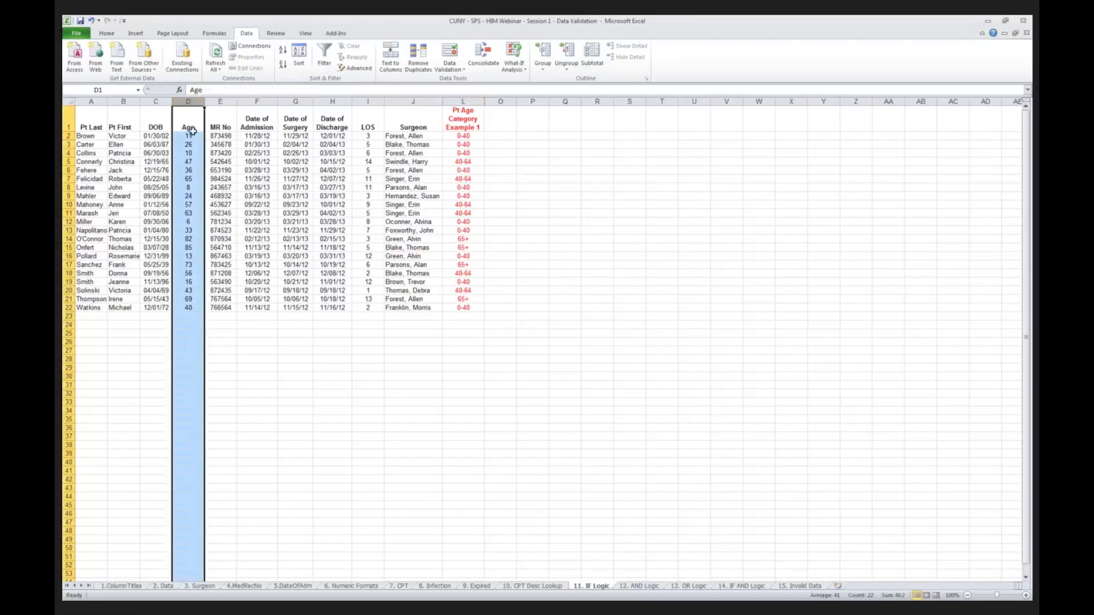
click(108, 35)
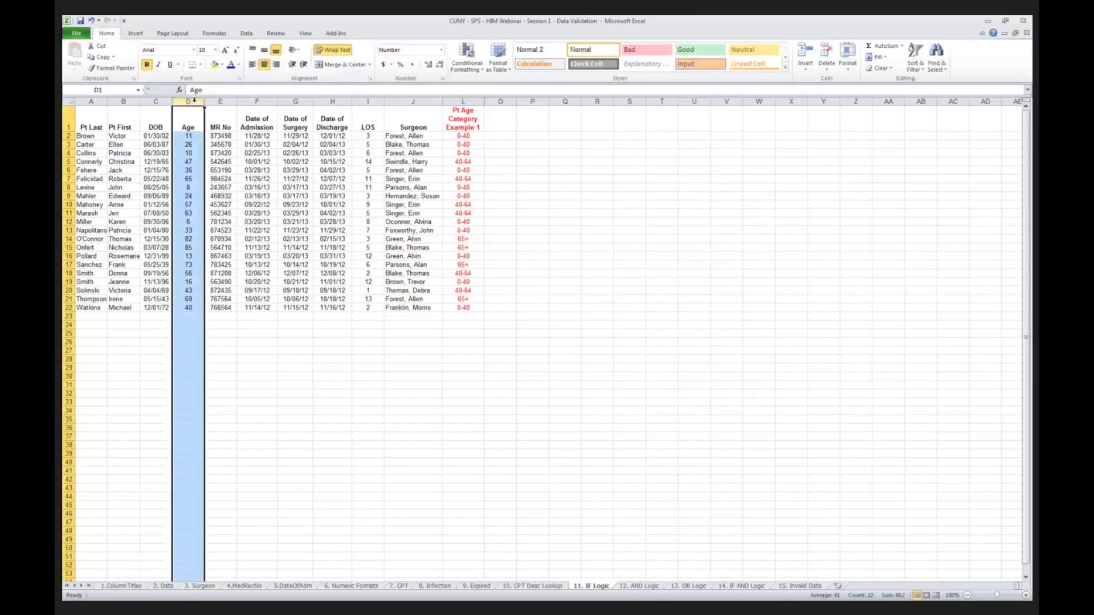
click(191, 126)
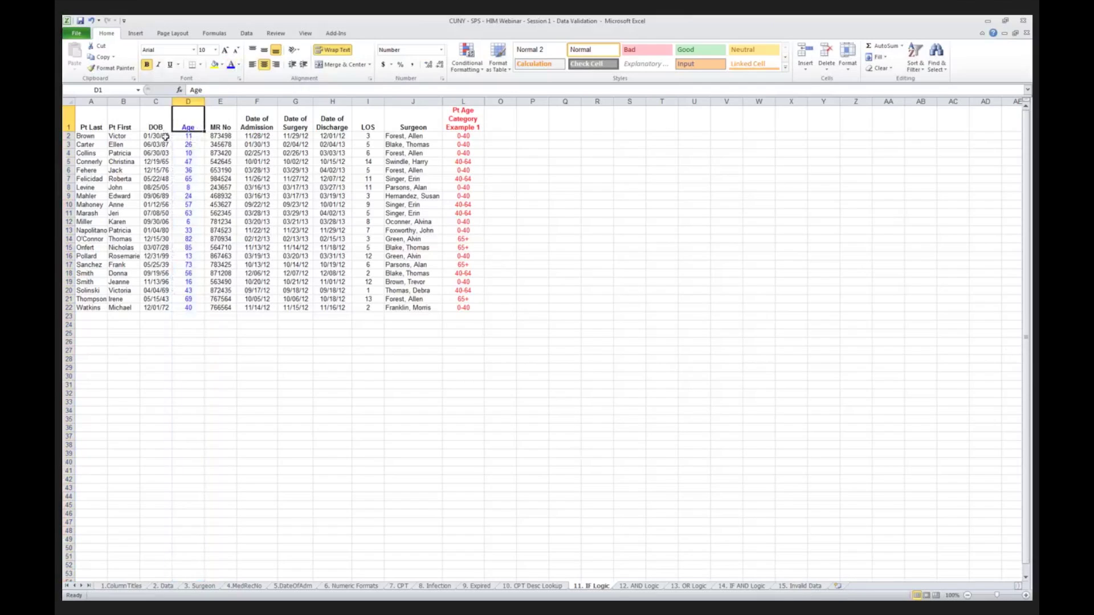
click(459, 137)
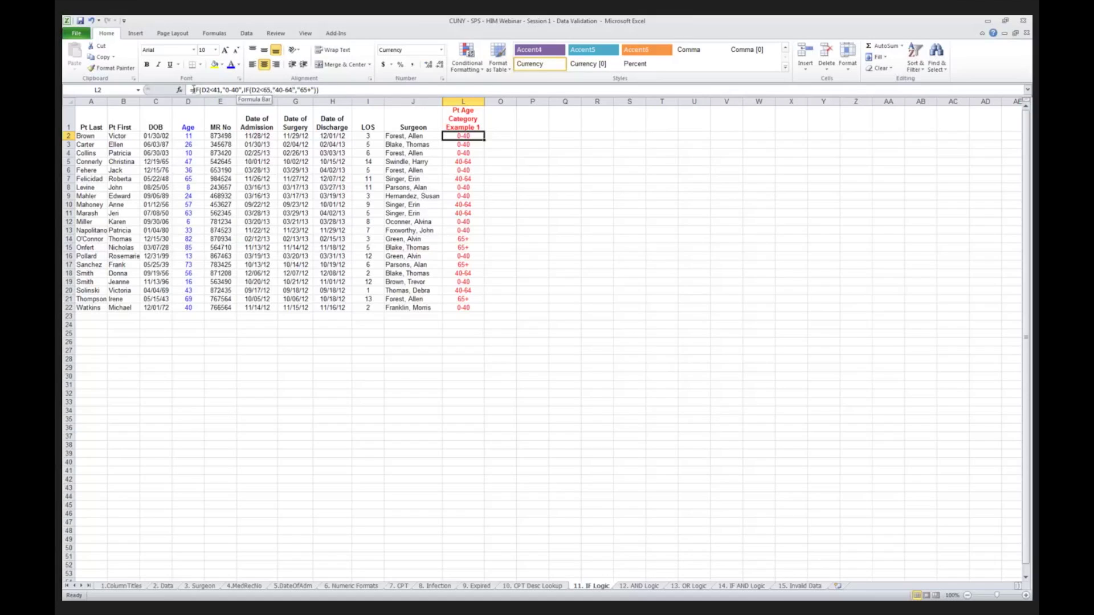
drag(204, 89, 294, 92)
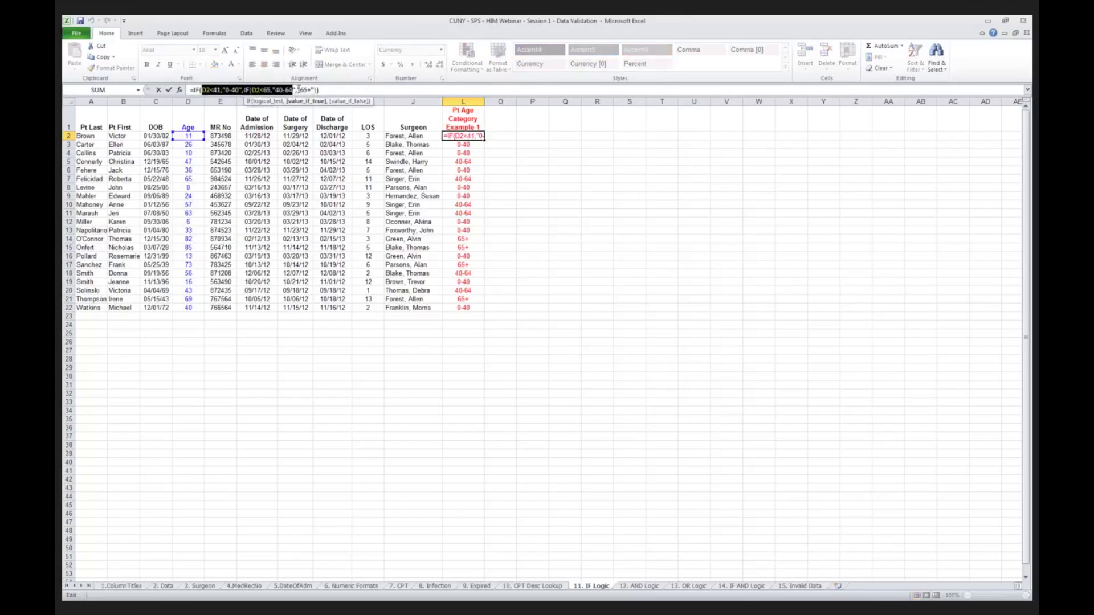
click(296, 90)
click(326, 90)
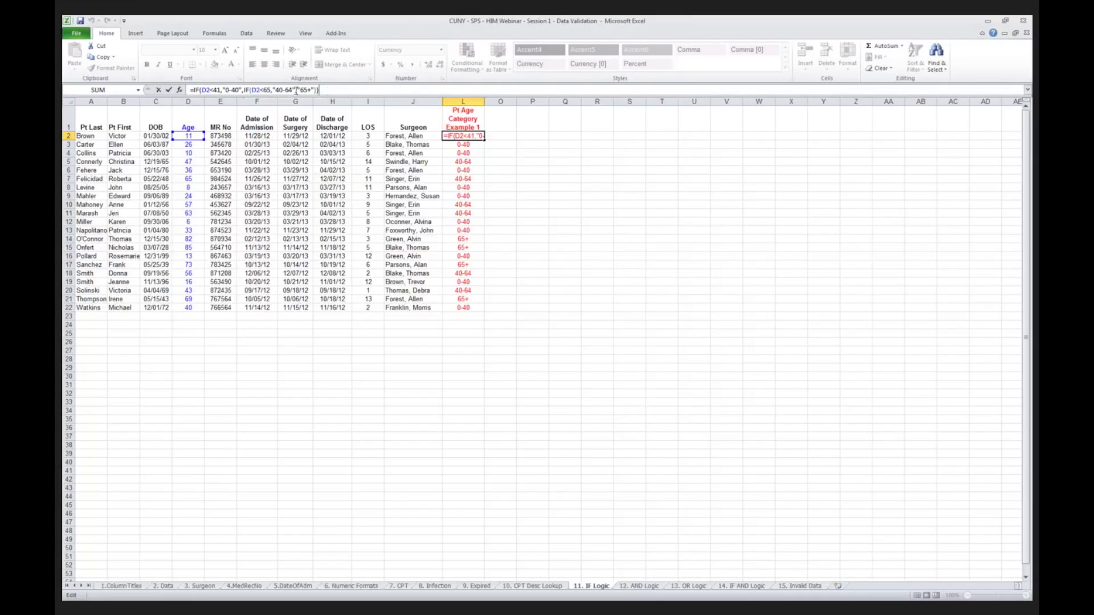
click(200, 90)
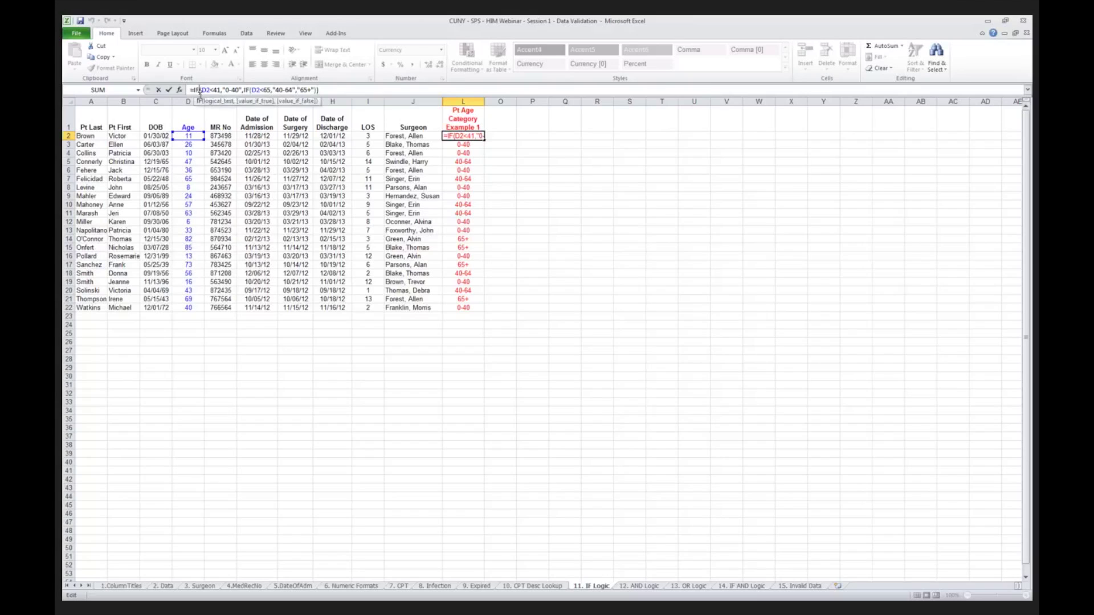
click(250, 90)
click(322, 91)
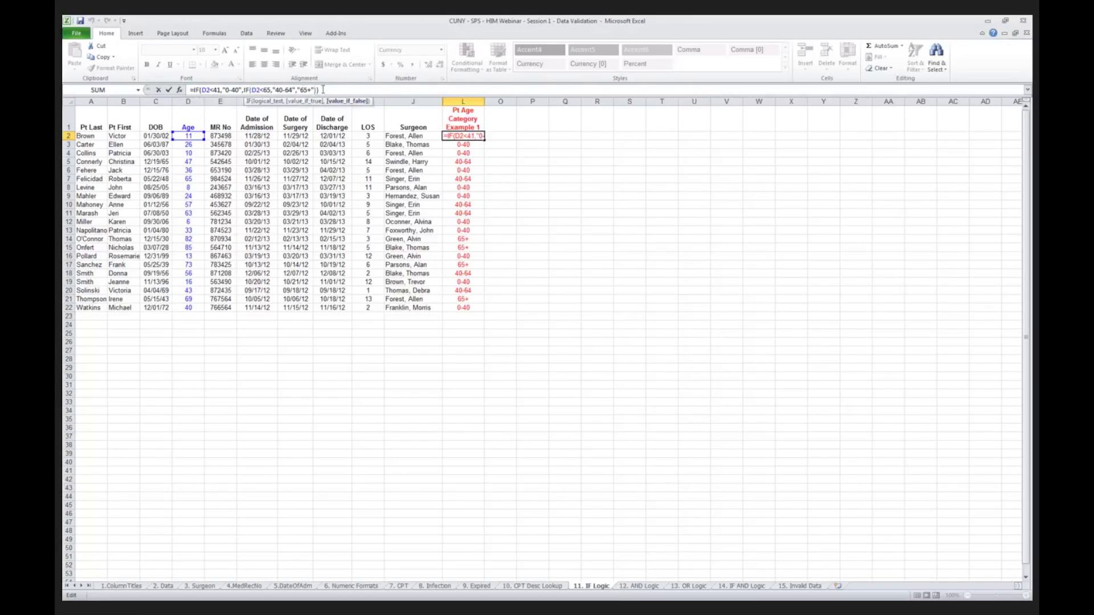
click(324, 90)
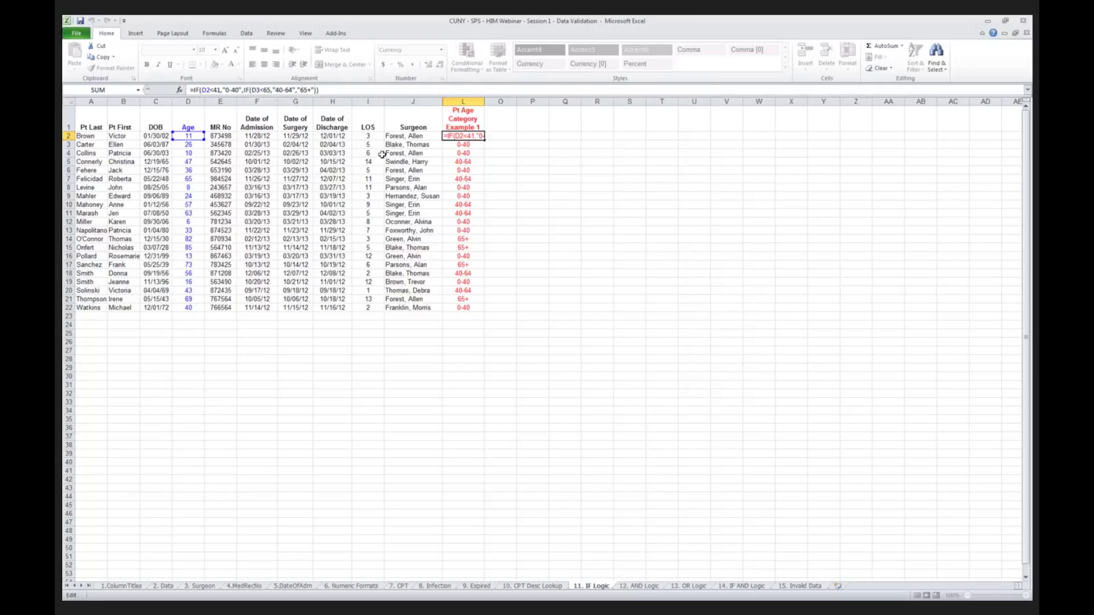
key(Return)
key(Up)
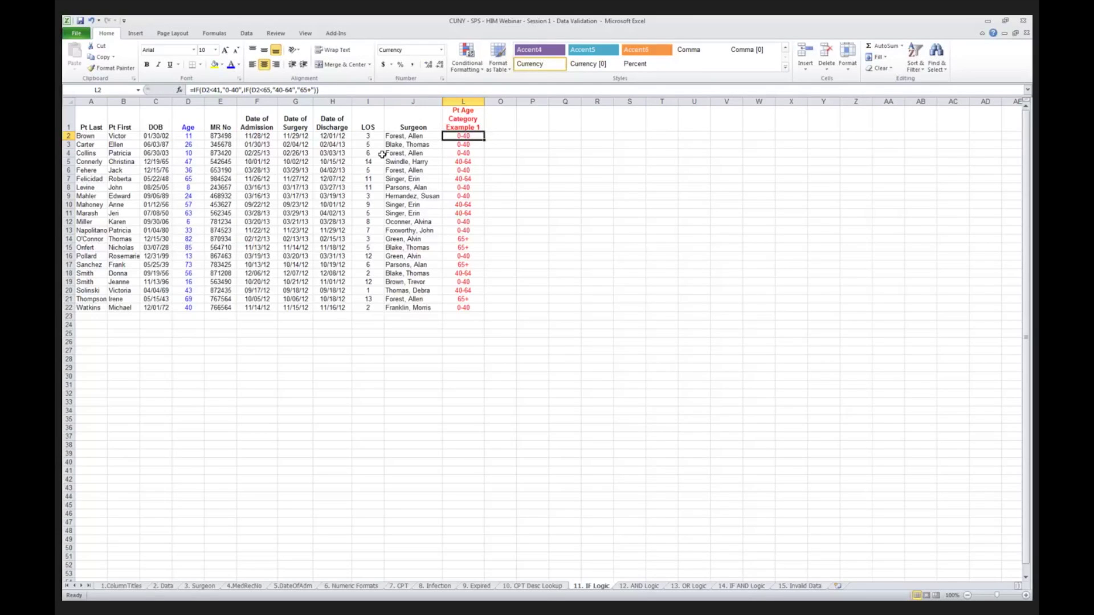
- Paste the L2 age-category formula into L3:L22
key(ctrl+c)
key(Down)
key(shift+Down)
key(shift+Down)
key(shift+Down)
key(shift+Down)
key(shift+Down)
key(shift+Down)
key(shift+Down)
key(shift+Down)
key(shift+Down)
key(shift+Down)
key(shift+Down)
key(shift+Down)
key(shift+Down)
key(shift+Down)
key(shift+Down)
key(shift+Down)
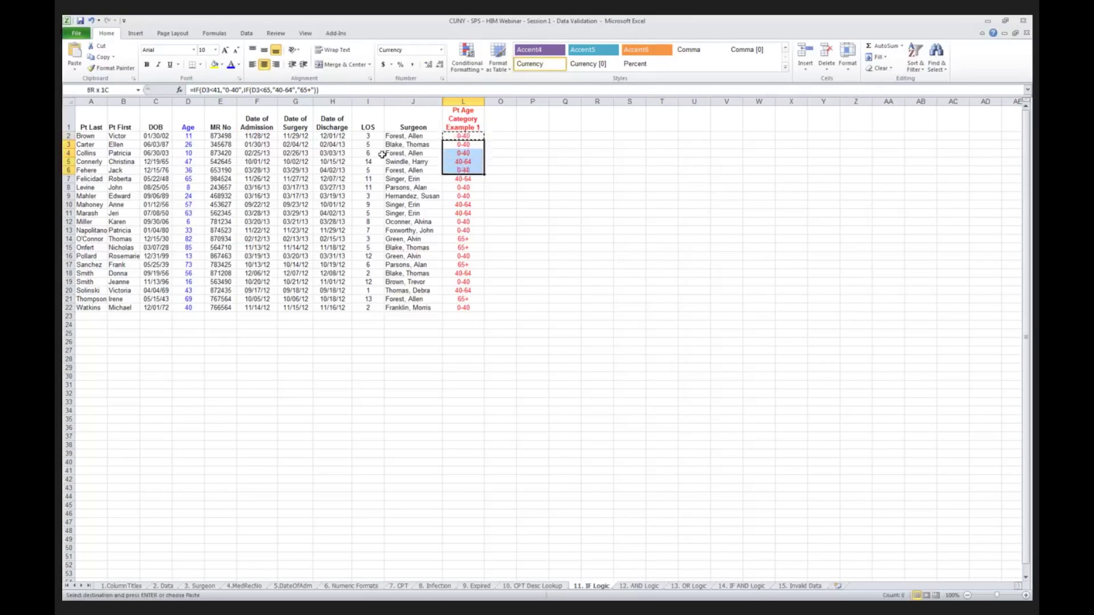
key(shift+Down)
key(shift+Down)
key(shift+Down)
key(ctrl+v)
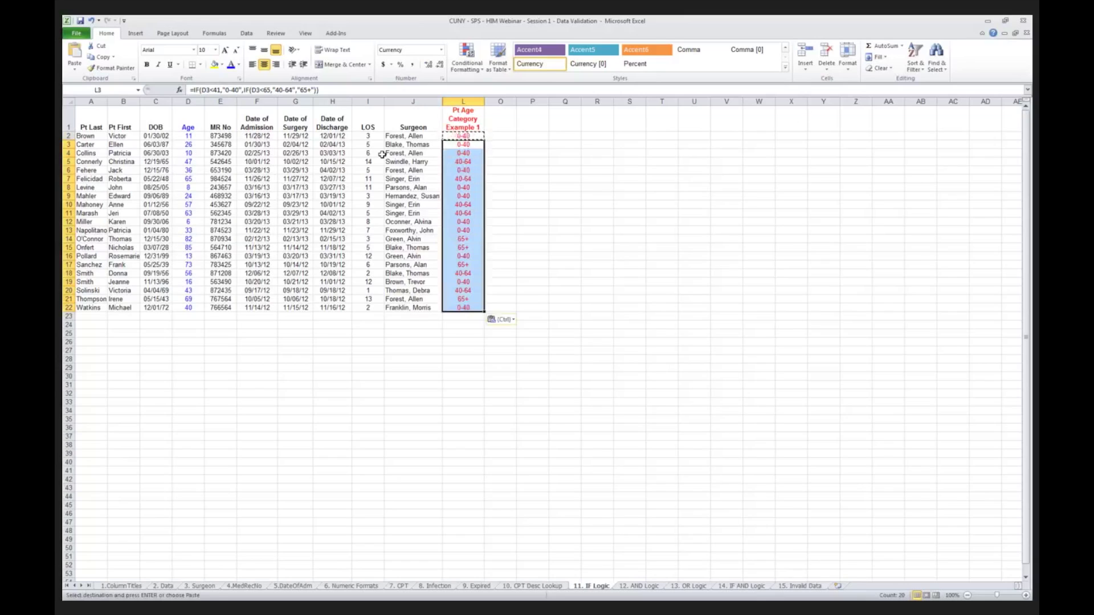
key(Escape)
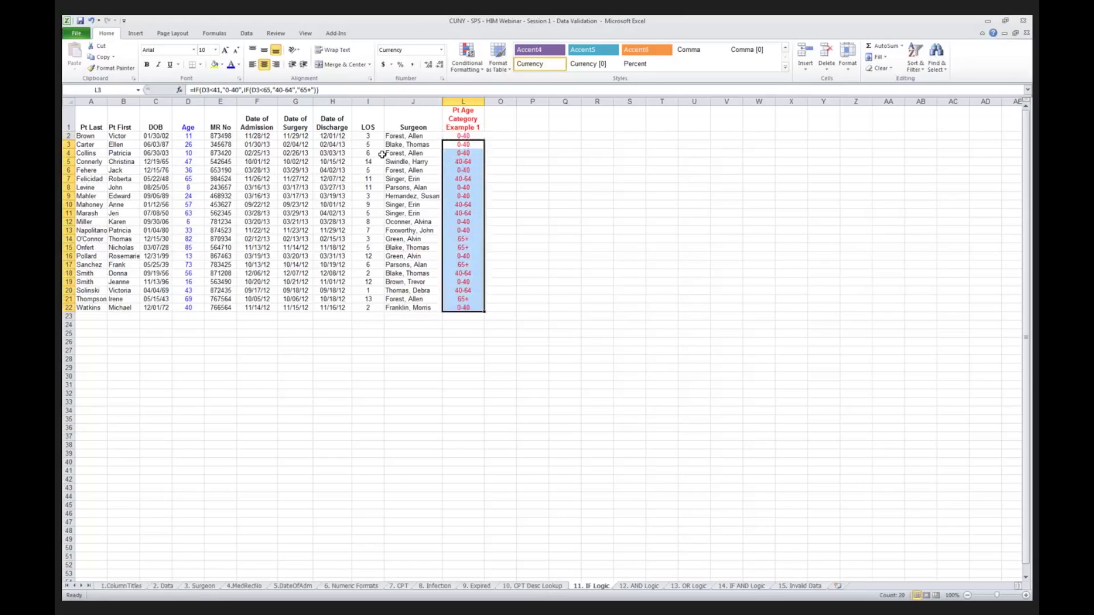
- Check that the copied formulas in L8, L5 and L14 reference their own row's age
click(464, 137)
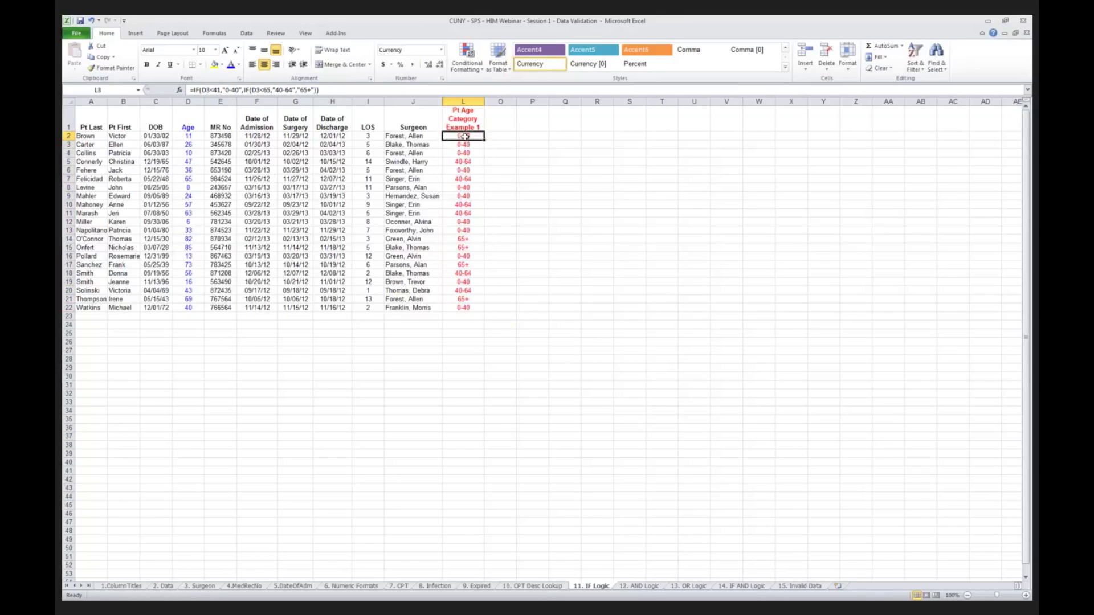
click(462, 188)
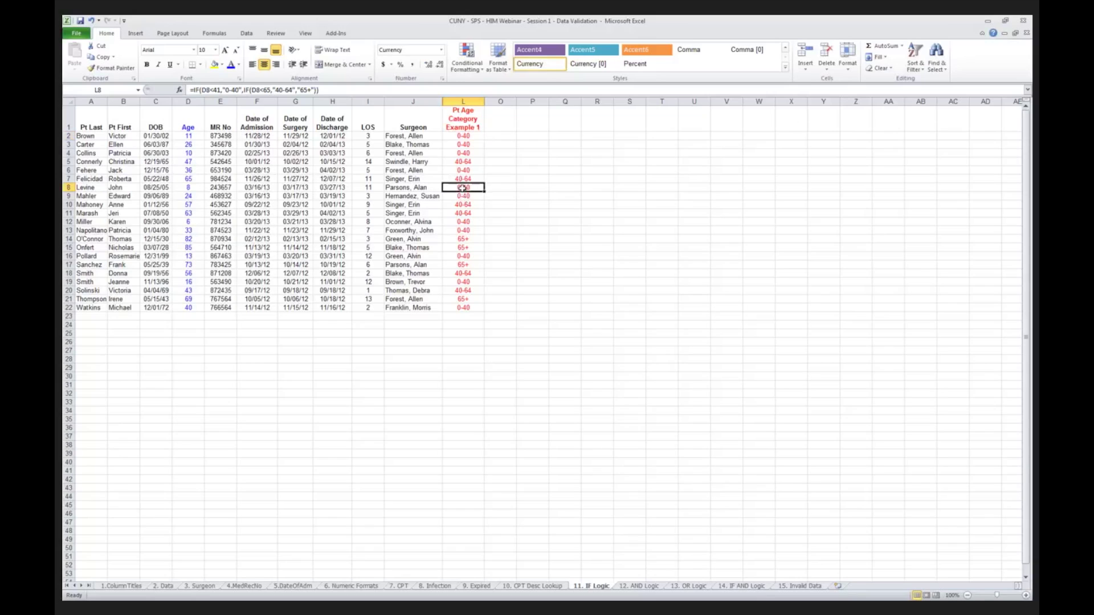
click(472, 165)
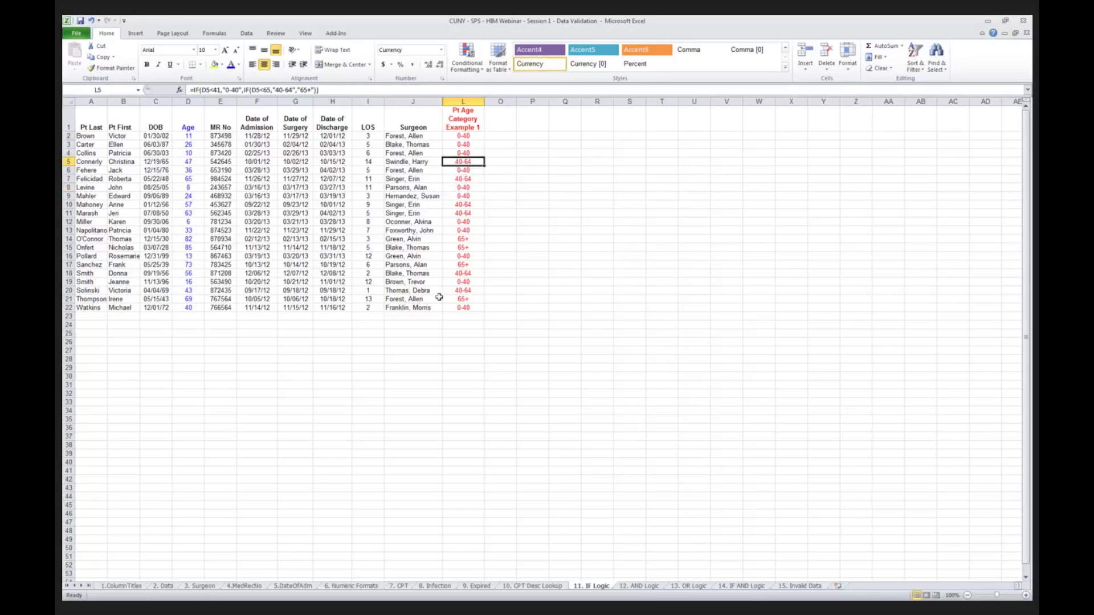
click(466, 240)
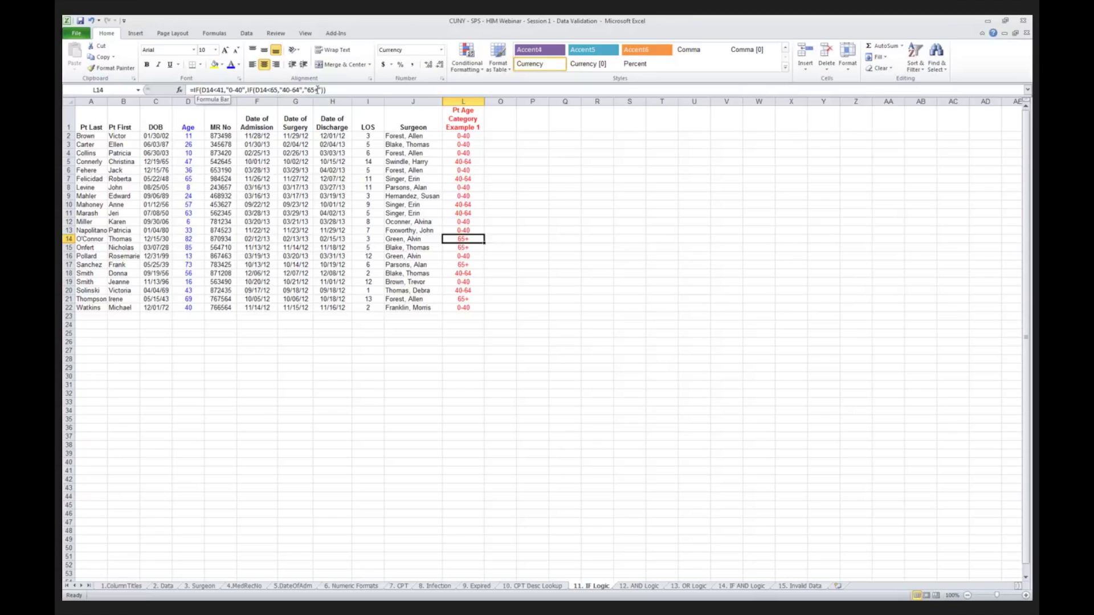
click(460, 137)
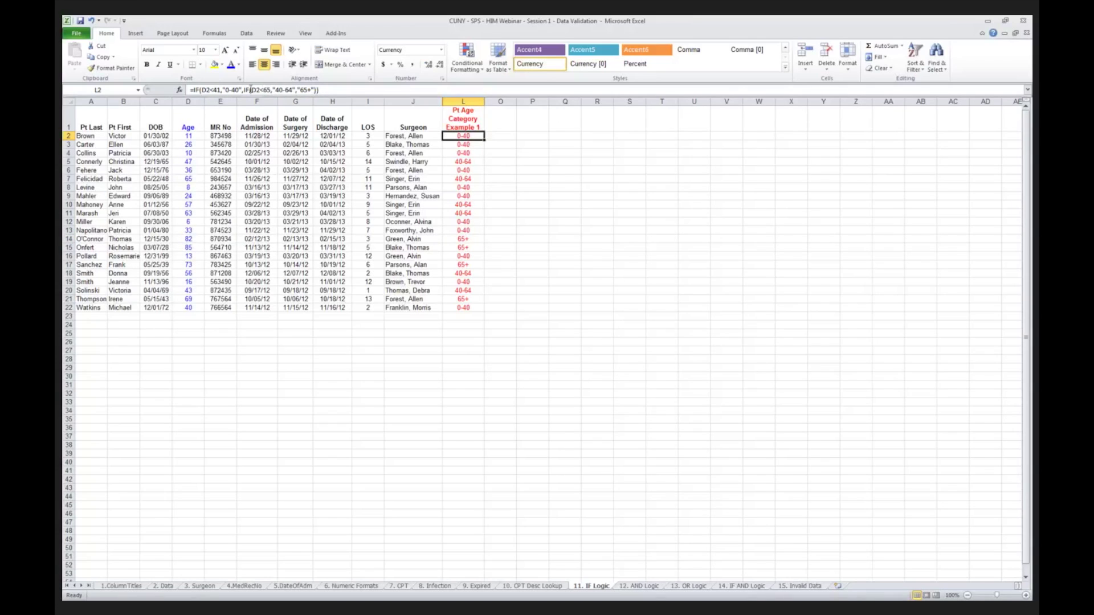
- Commit the L2 nested IF =IF(D2<41,"0-40",IF(D2<65,"40-64","65+"))
drag(244, 89, 316, 90)
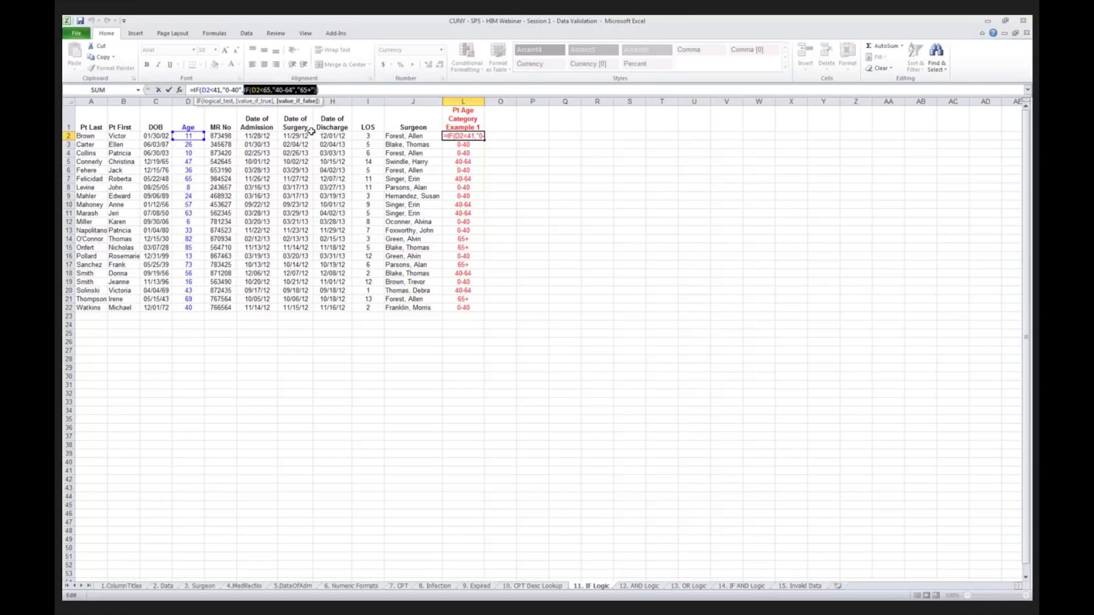
click(327, 91)
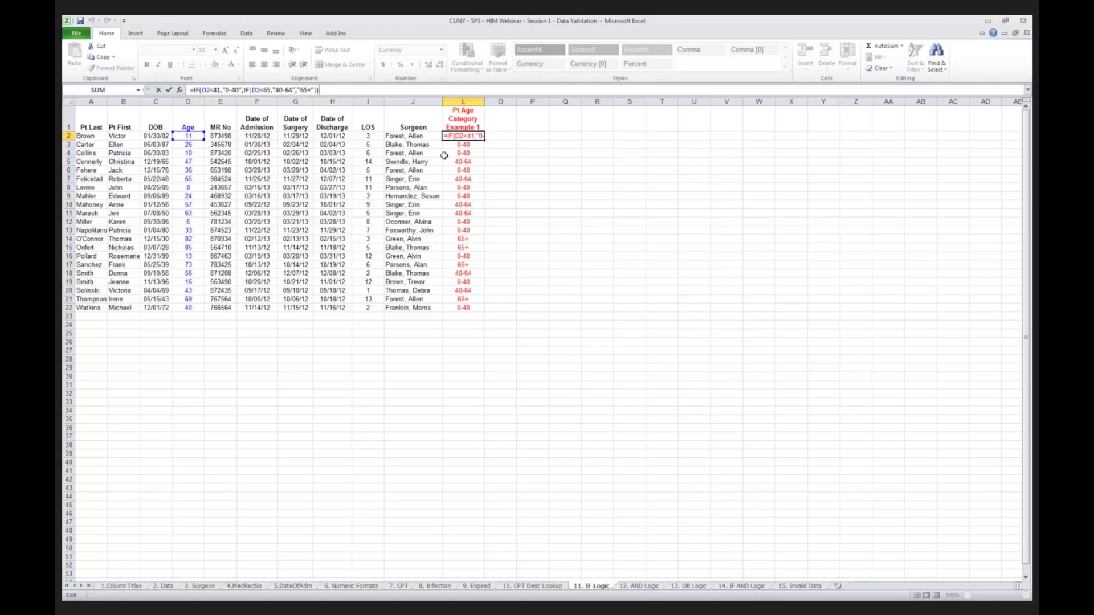
key(Return)
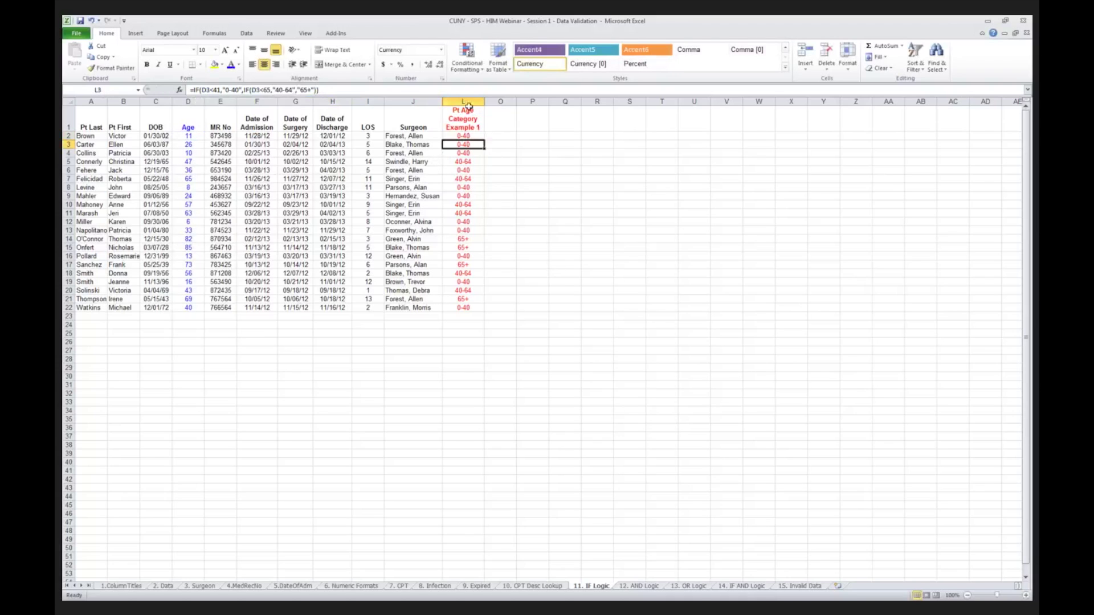
drag(471, 103, 500, 102)
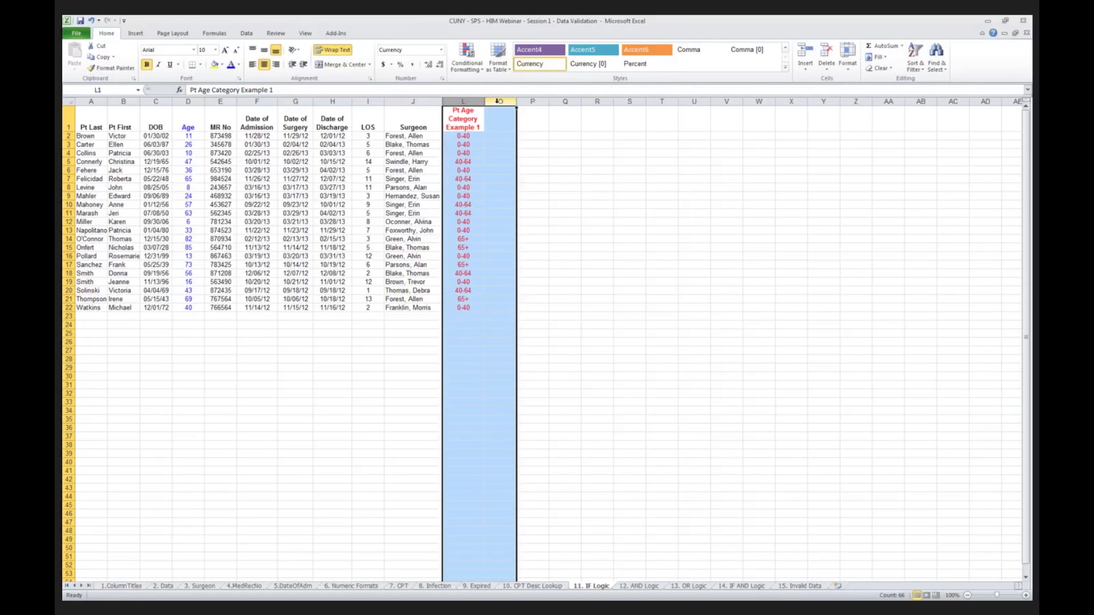
- Unhide columns M and N, then hide columns L and N to show Pt Age Category Example 2
right_click(477, 103)
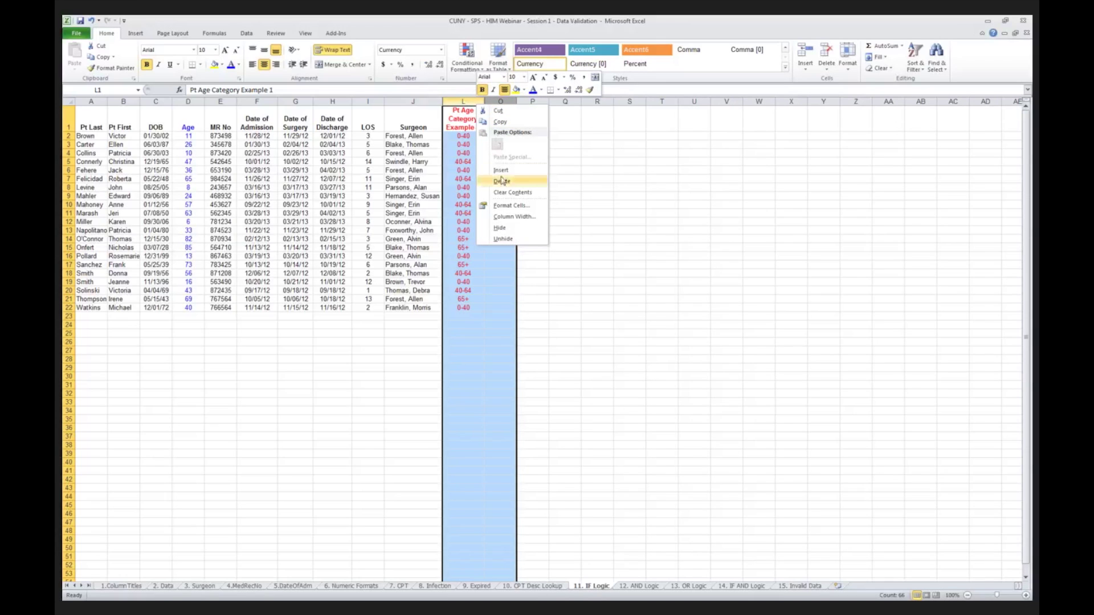
click(503, 239)
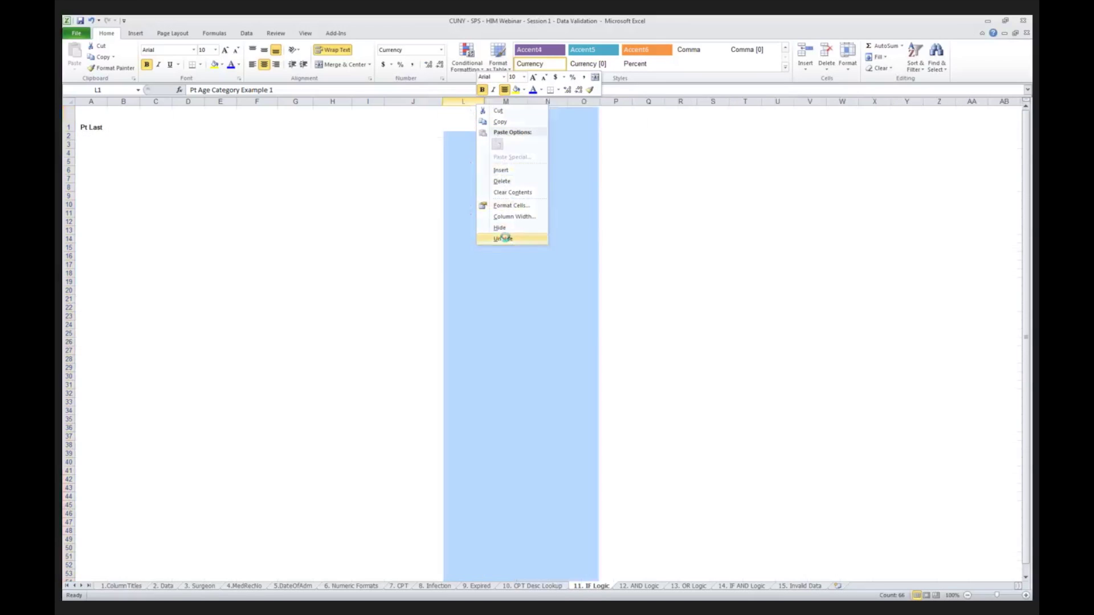
click(465, 102)
right_click(465, 102)
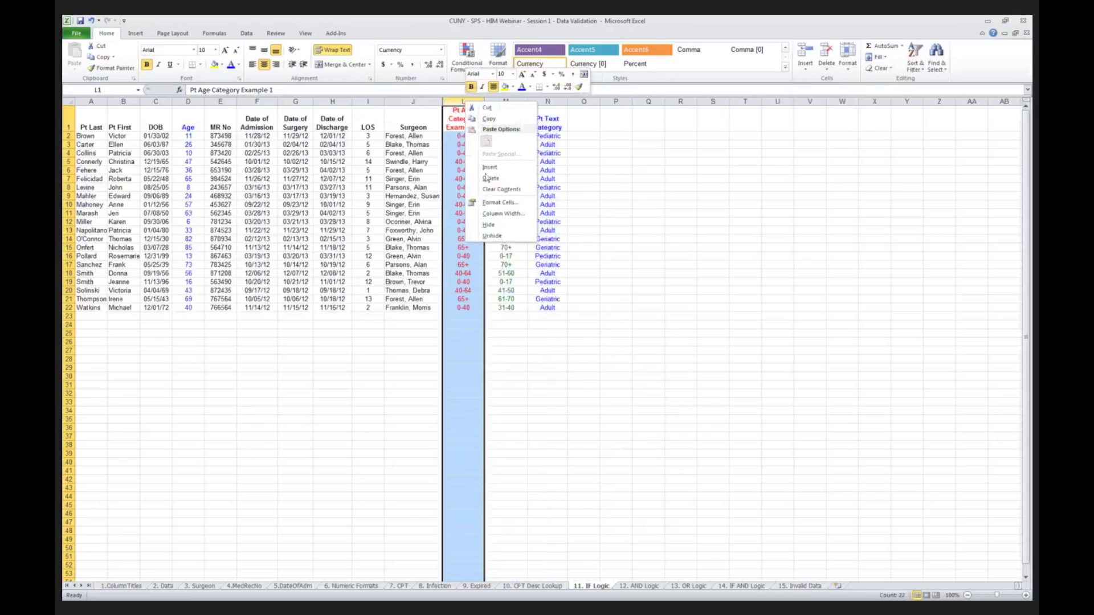
click(489, 225)
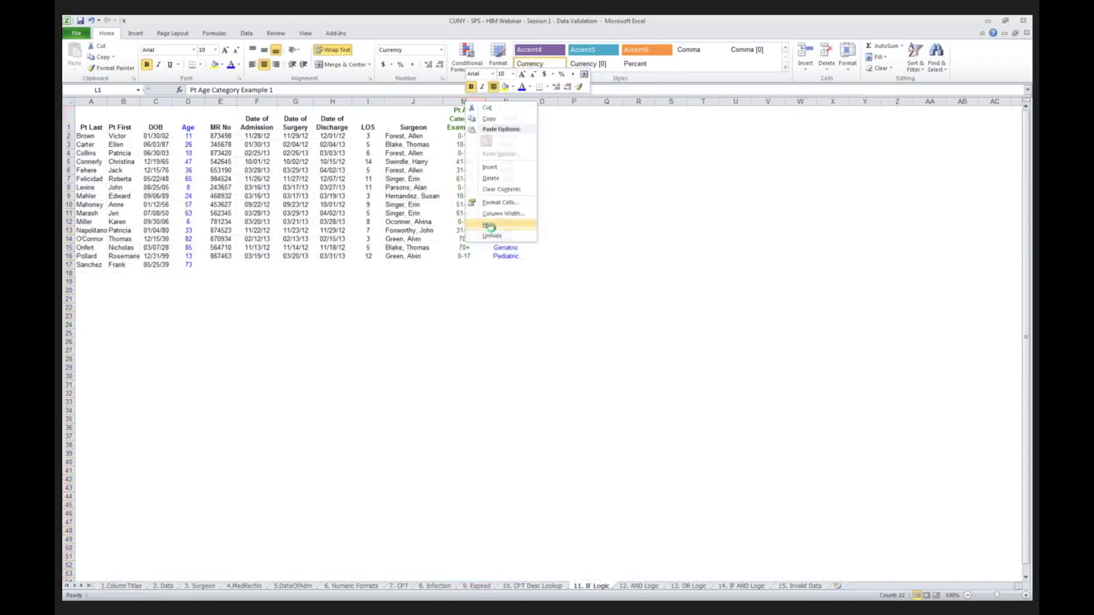
click(507, 101)
right_click(507, 102)
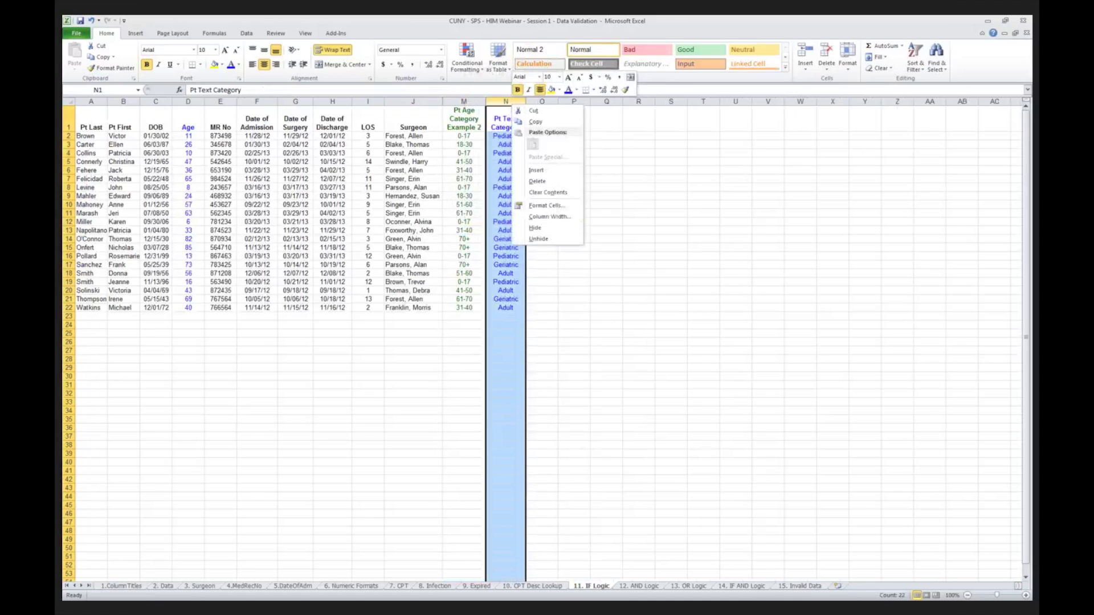
click(537, 230)
click(464, 136)
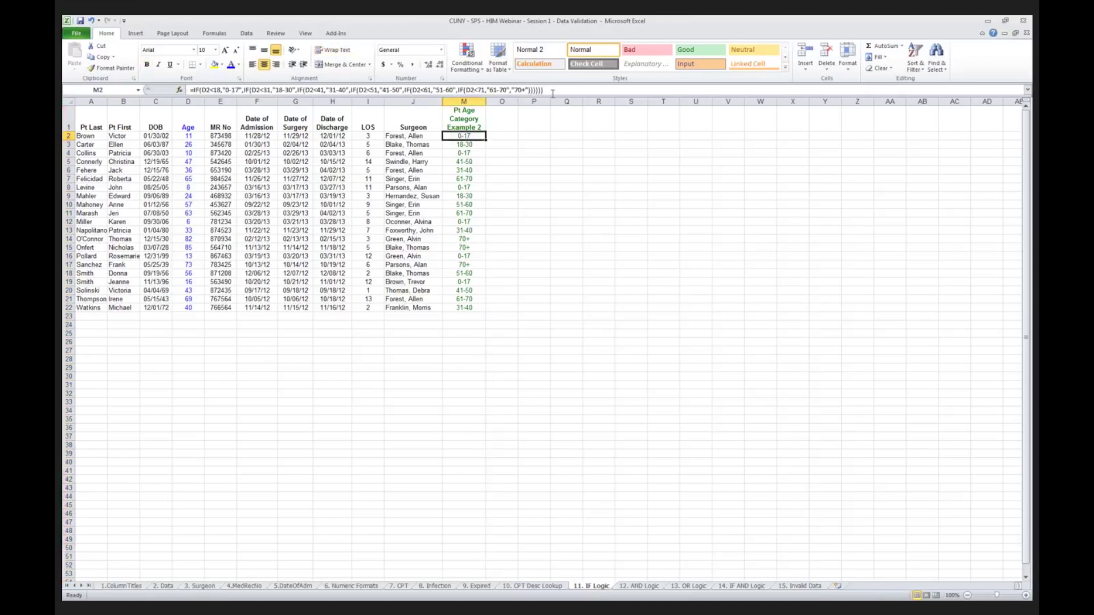
click(190, 89)
drag(189, 90, 543, 90)
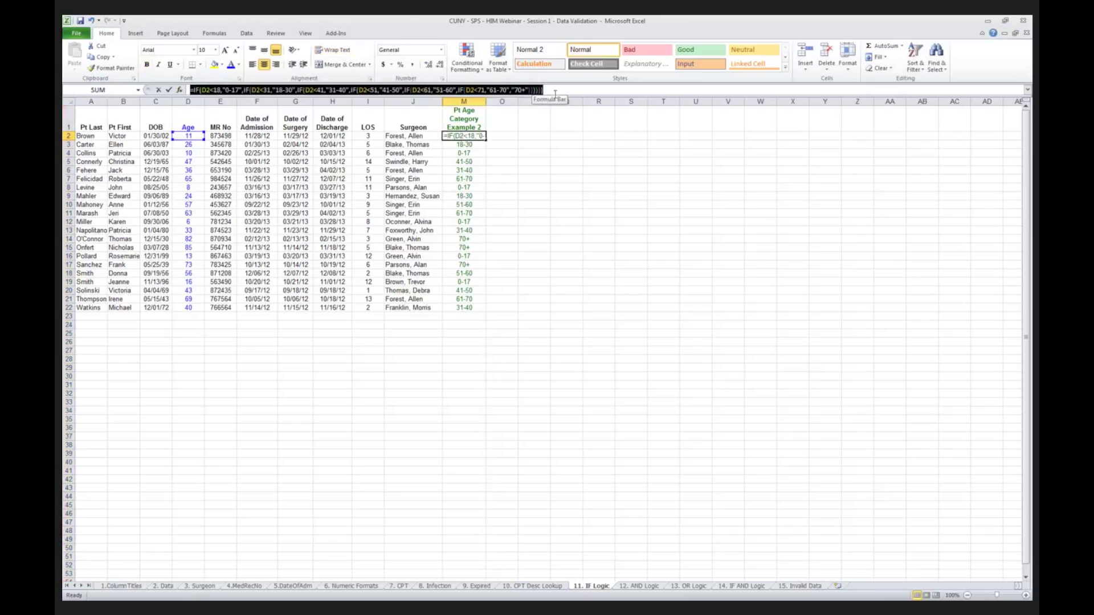
click(503, 118)
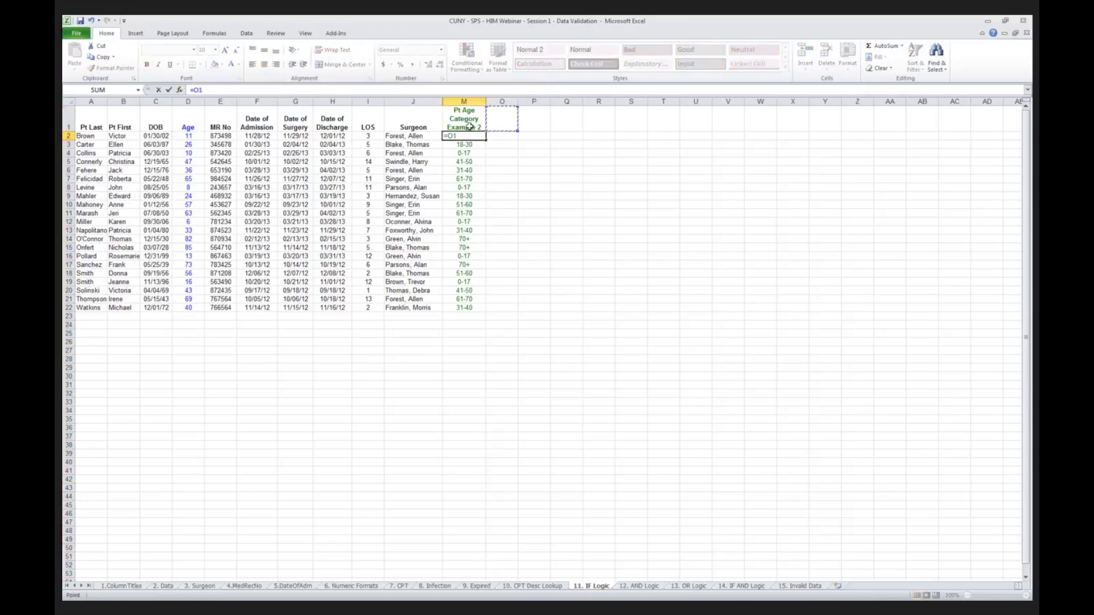
key(Escape)
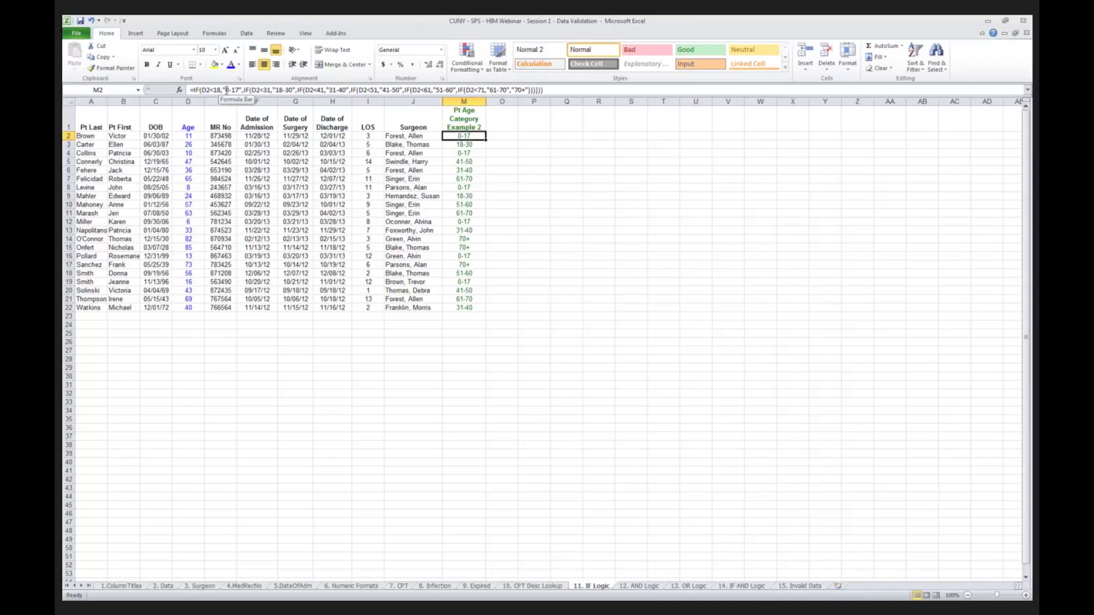
drag(226, 90, 294, 89)
click(276, 90)
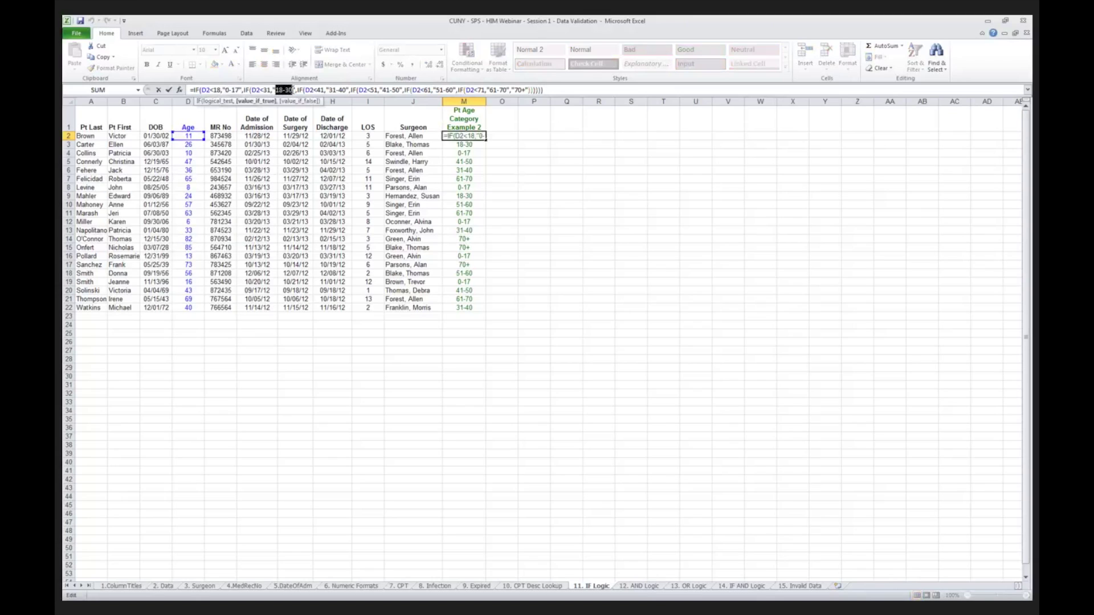
drag(329, 91, 525, 90)
click(557, 90)
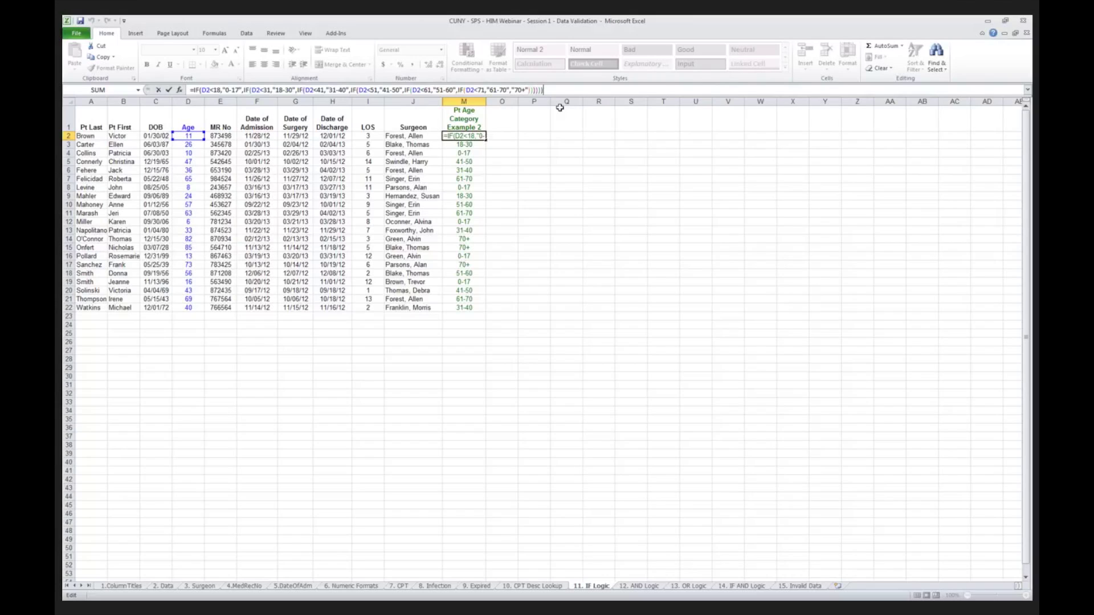
- Delete the two stray spaces before the fourth IF in the M2 formula and commit it
key(ctrl+Return)
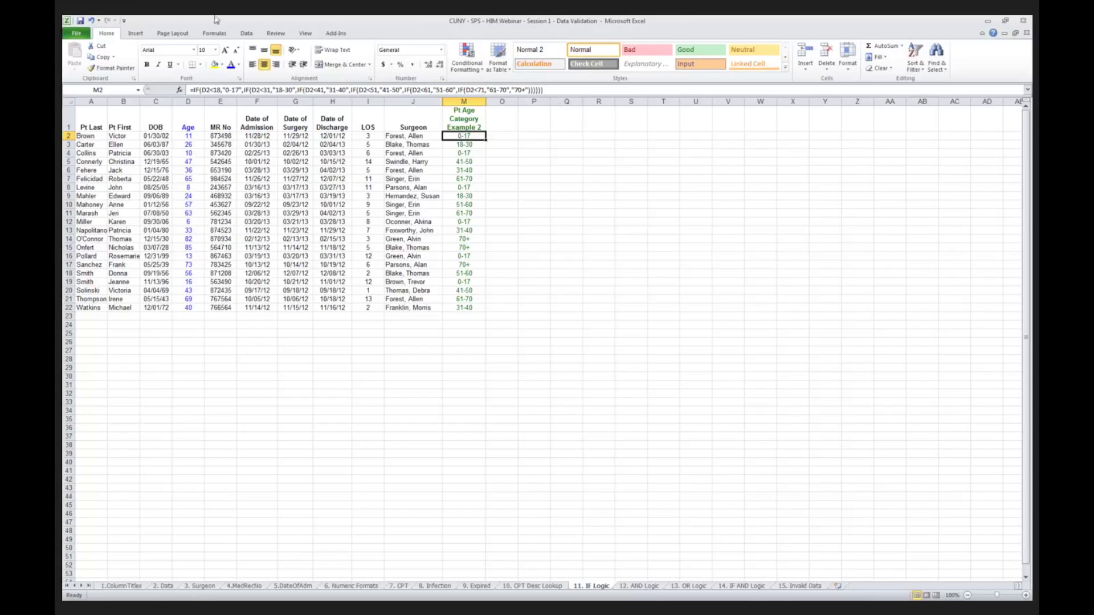
drag(192, 89, 544, 90)
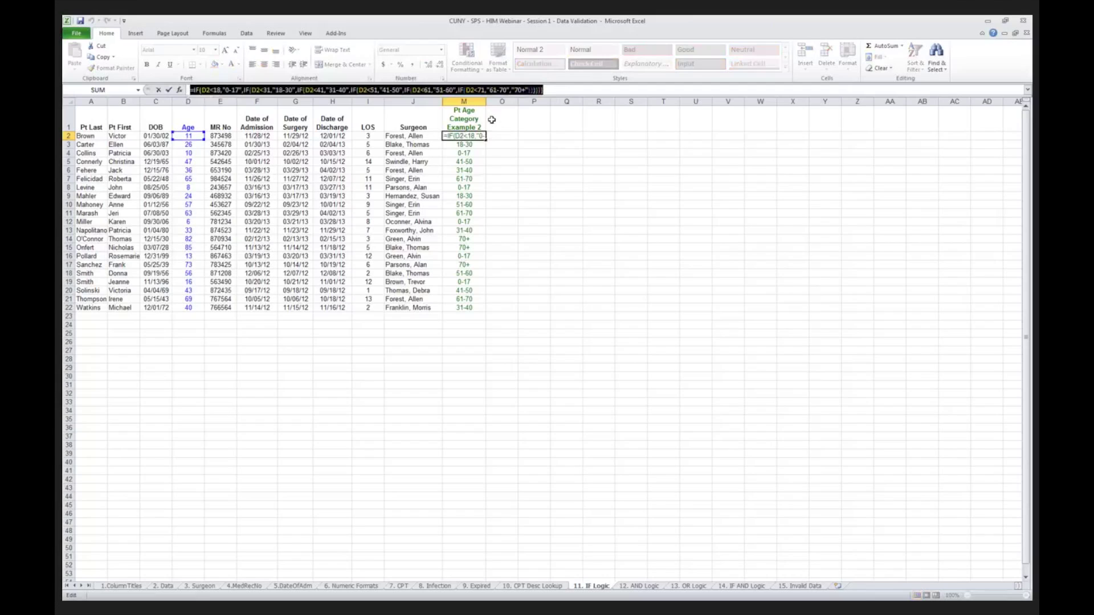
click(352, 90)
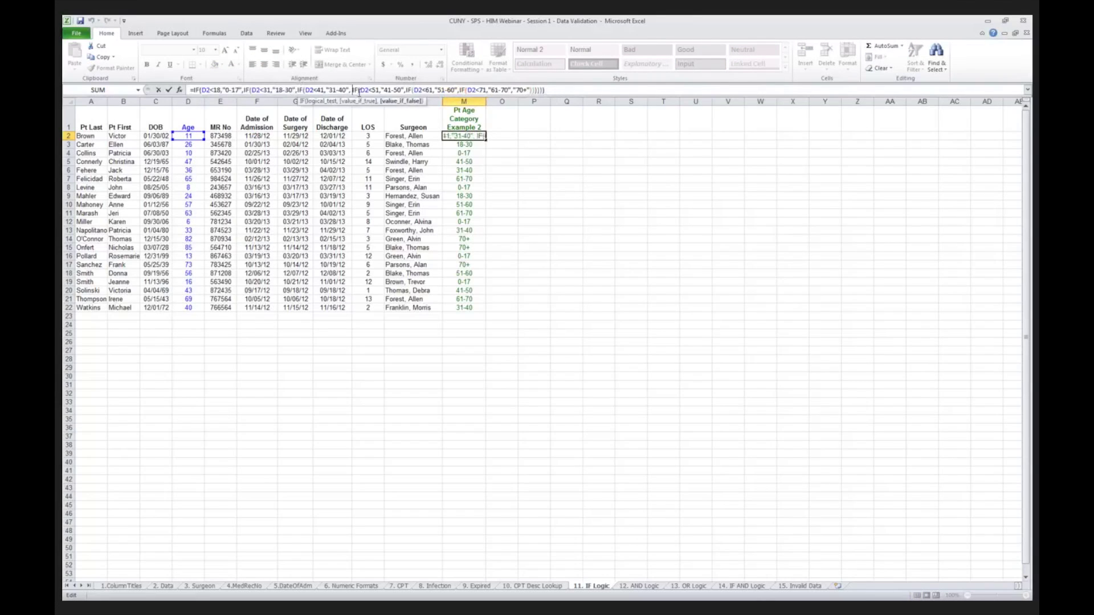
key(ctrl+Return)
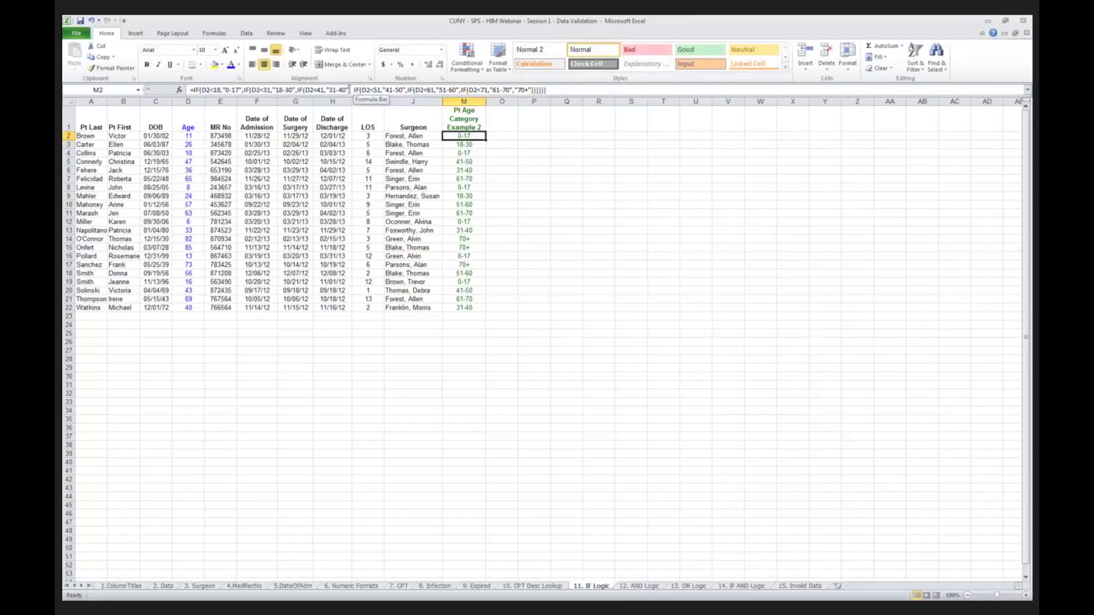
click(350, 90)
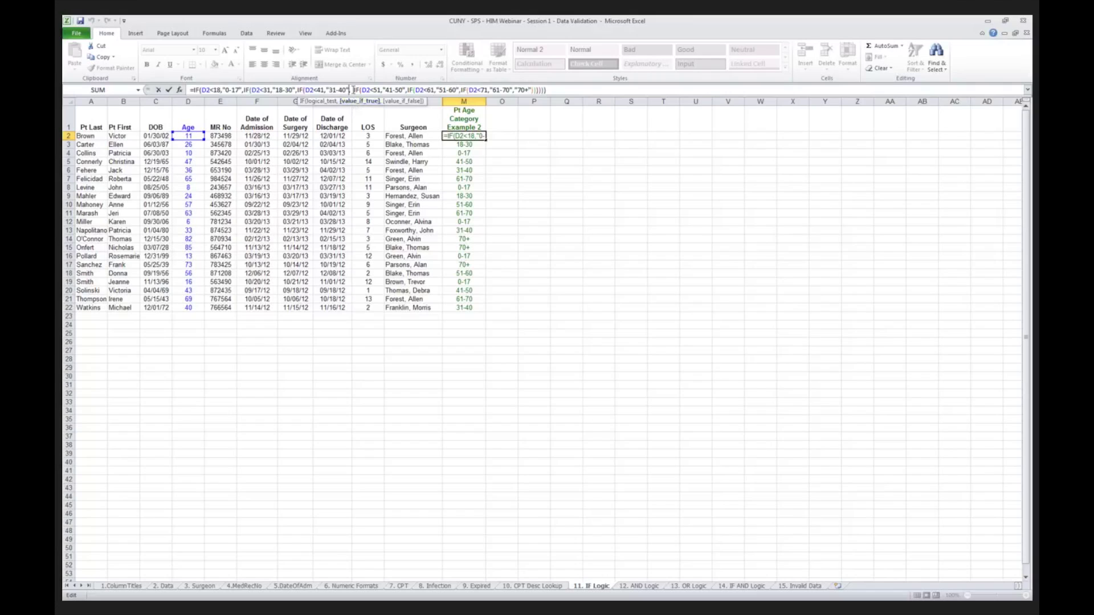
key(BackSpace)
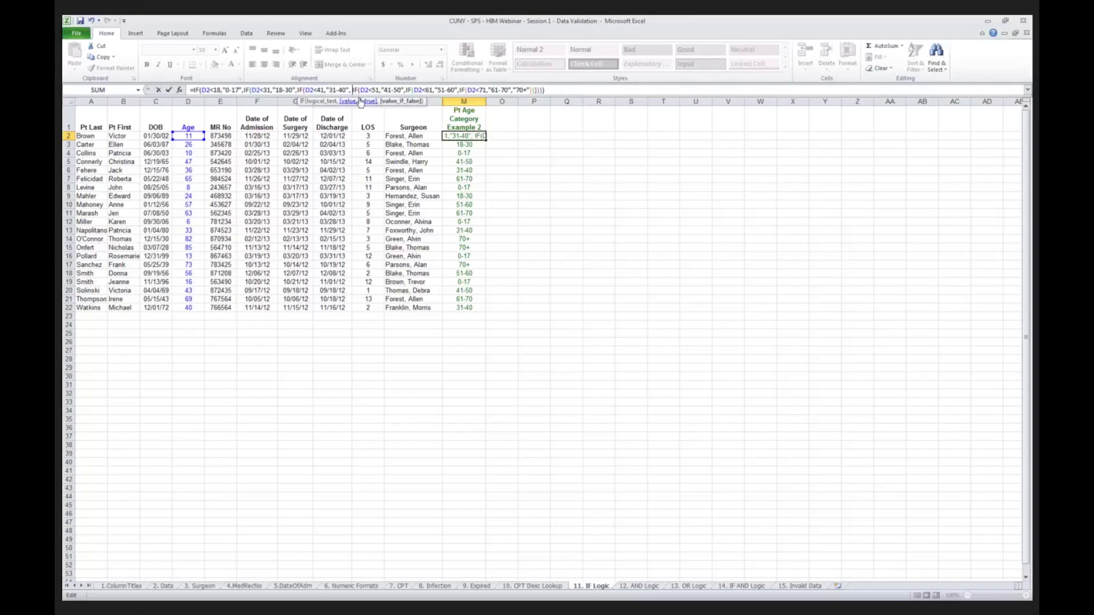
key(BackSpace)
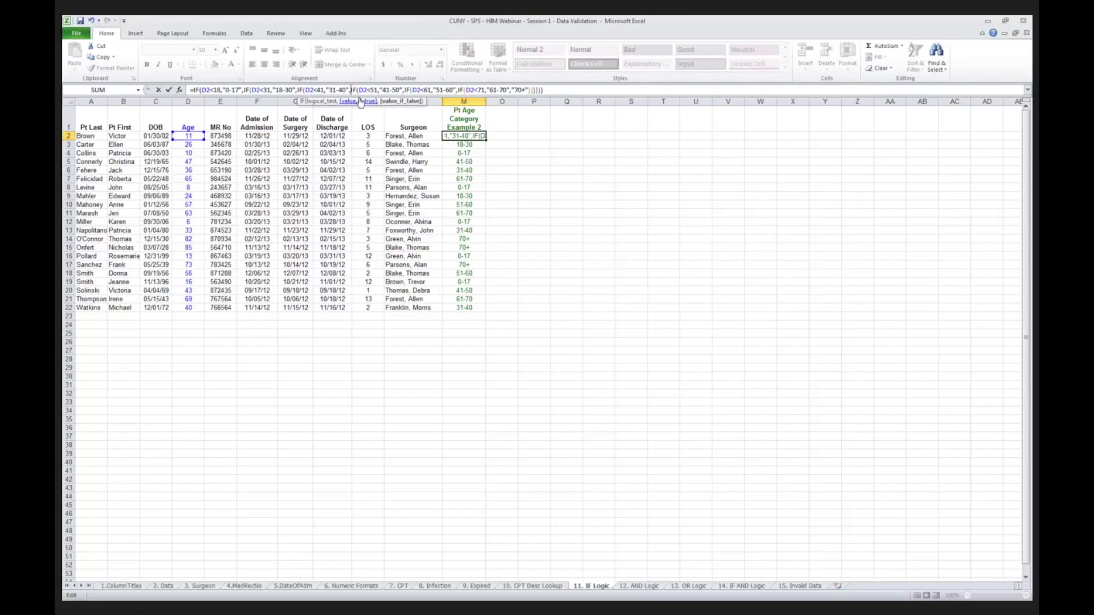
key(ctrl+Return)
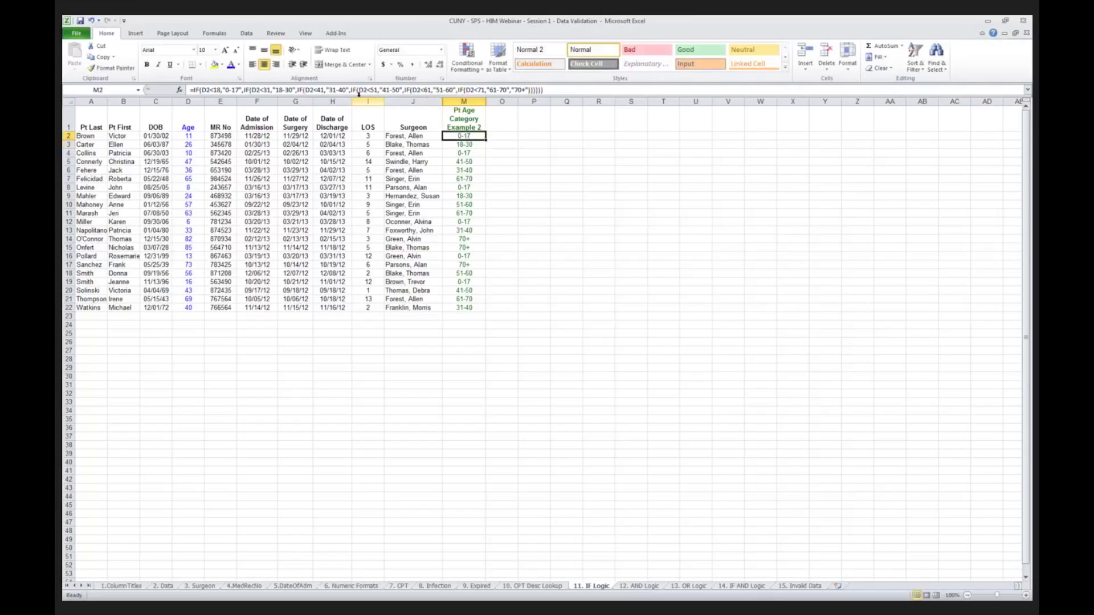